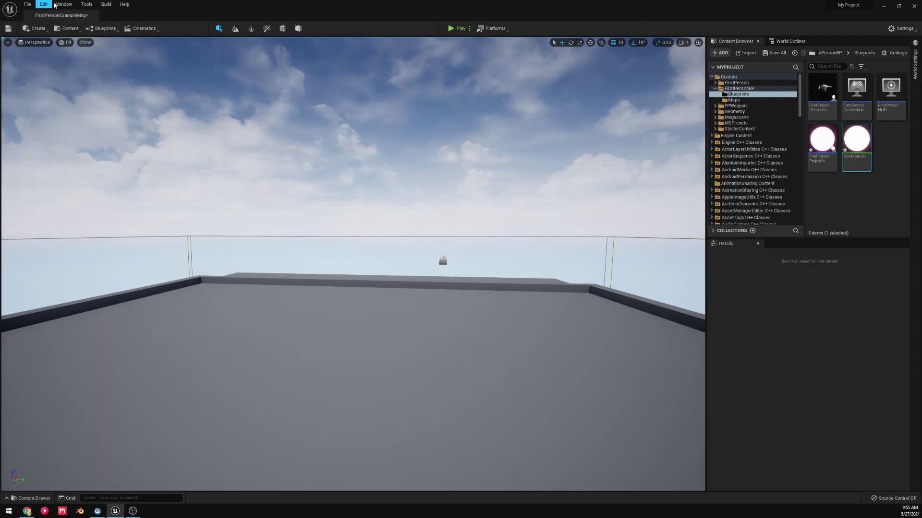
Open the project's Engine Rendering settings and find the Global Illumination and Reflections sections
{"action": "left_click", "coordinate": [49, 6]}
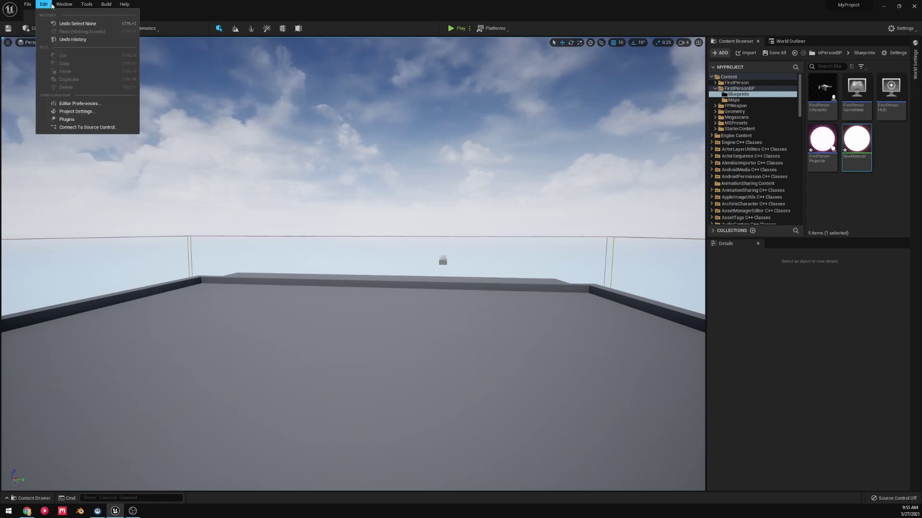
{"action": "left_click", "coordinate": [89, 111]}
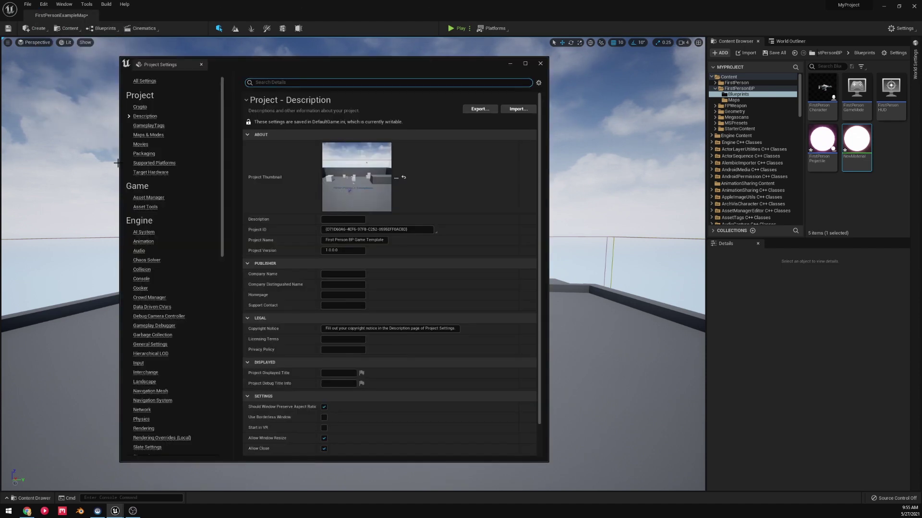
{"action": "scroll", "coordinate": [172, 275], "scroll_direction": "down", "scroll_amount": 6}
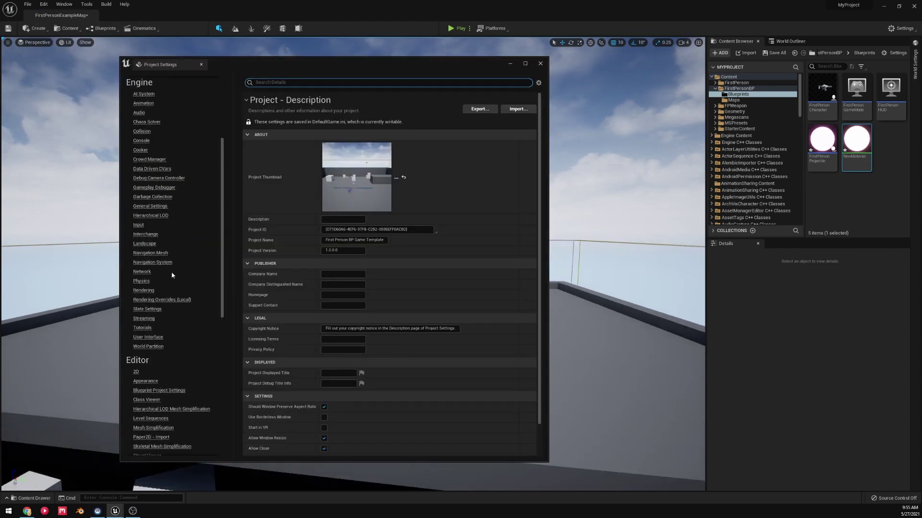
{"action": "left_click", "coordinate": [144, 290]}
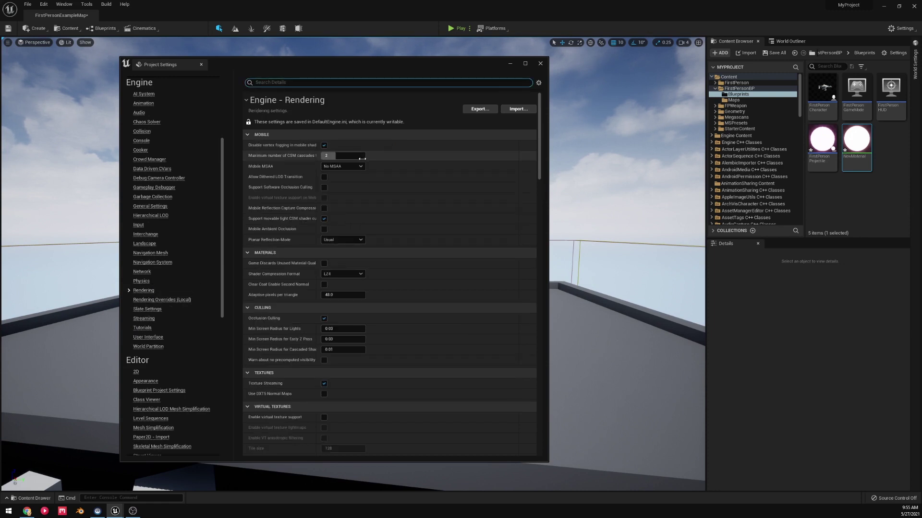
{"action": "scroll", "coordinate": [341, 182], "scroll_direction": "down", "scroll_amount": 6}
{"action": "scroll", "coordinate": [339, 187], "scroll_direction": "down", "scroll_amount": 10}
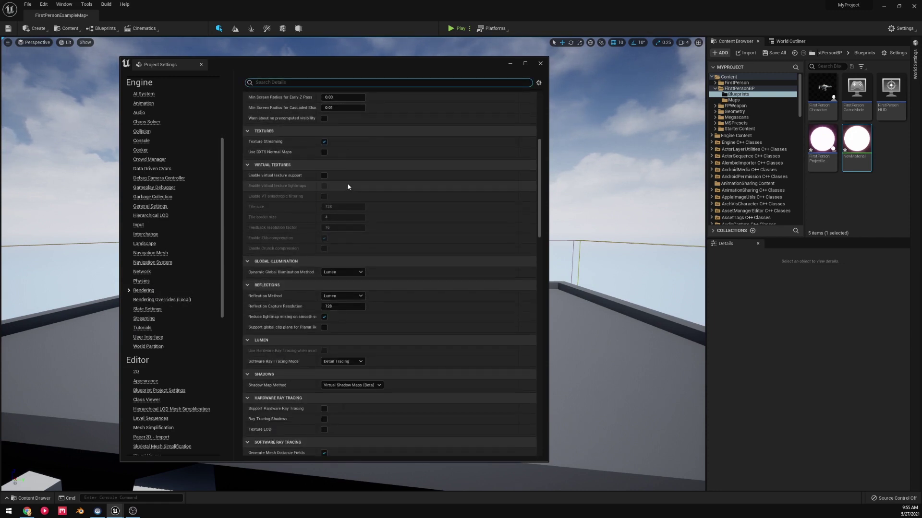
Review the choices for Dynamic Global Illumination Method and Reflection Method, leaving both on Lumen
{"action": "left_click", "coordinate": [337, 192]}
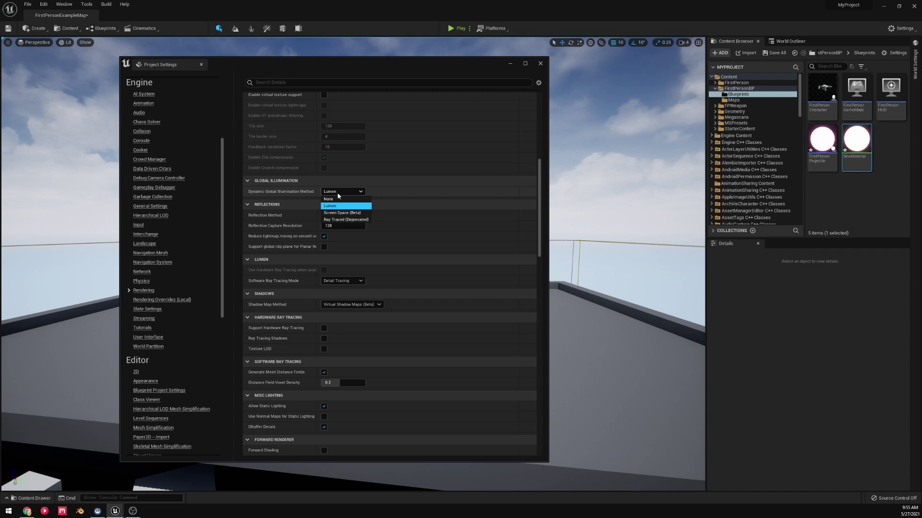
{"action": "left_click", "coordinate": [267, 218]}
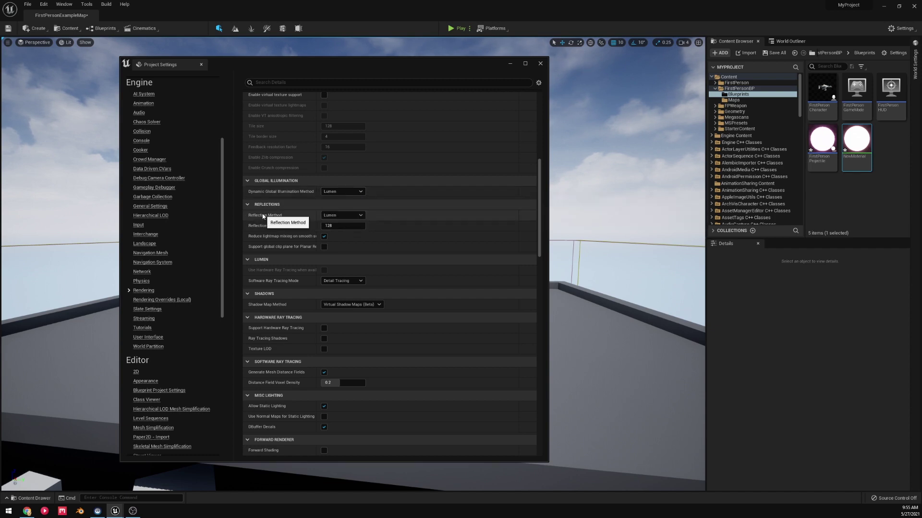
{"action": "left_click", "coordinate": [345, 216]}
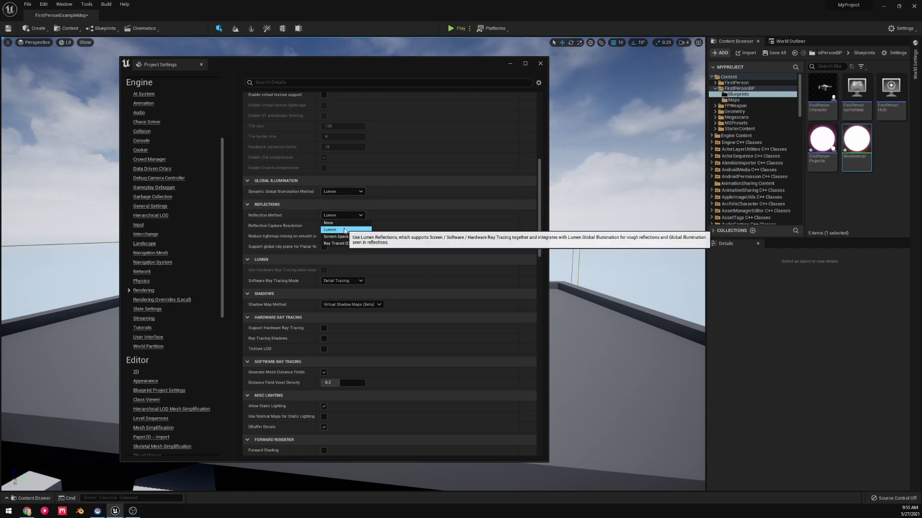
{"action": "left_click", "coordinate": [285, 220]}
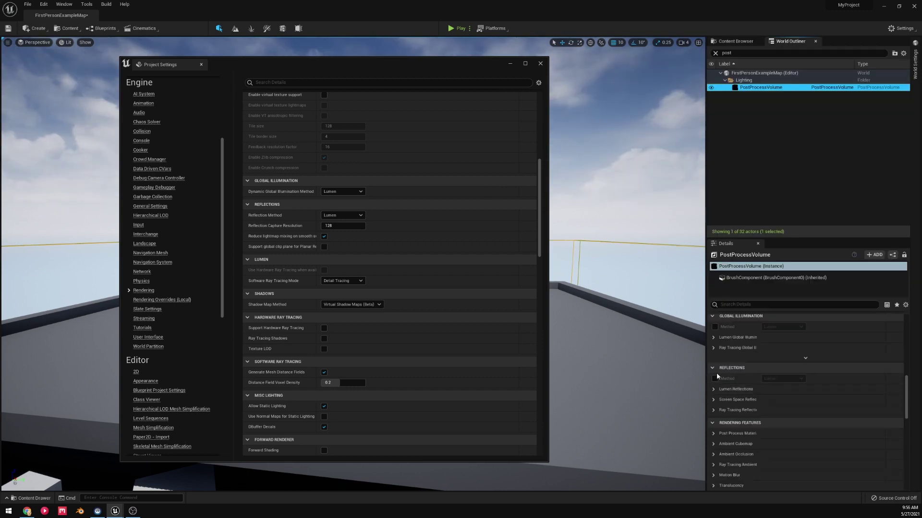
Toggle the PostProcessVolume's reflection method override on and off, and expand its Lumen Reflections settings
{"action": "left_click", "coordinate": [715, 379]}
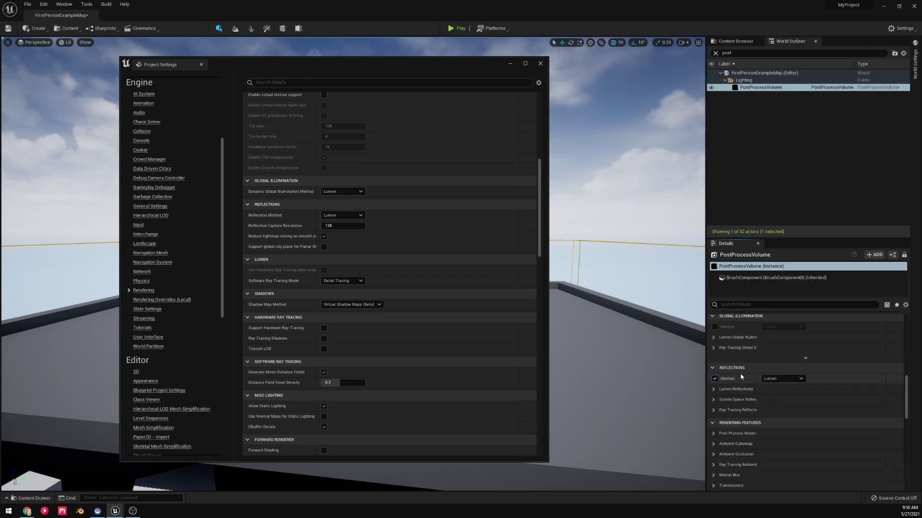
{"action": "left_click", "coordinate": [714, 379]}
{"action": "left_click", "coordinate": [713, 389]}
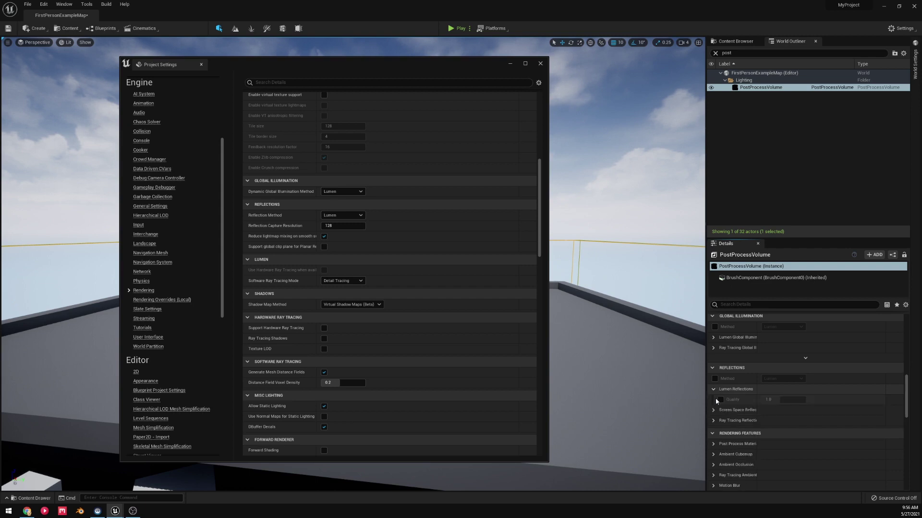
Set the PostProcessVolume's global illumination method to Screen Space (Beta) and minimize Project Settings to view the level
{"action": "scroll", "coordinate": [730, 381], "scroll_direction": "up", "scroll_amount": 3}
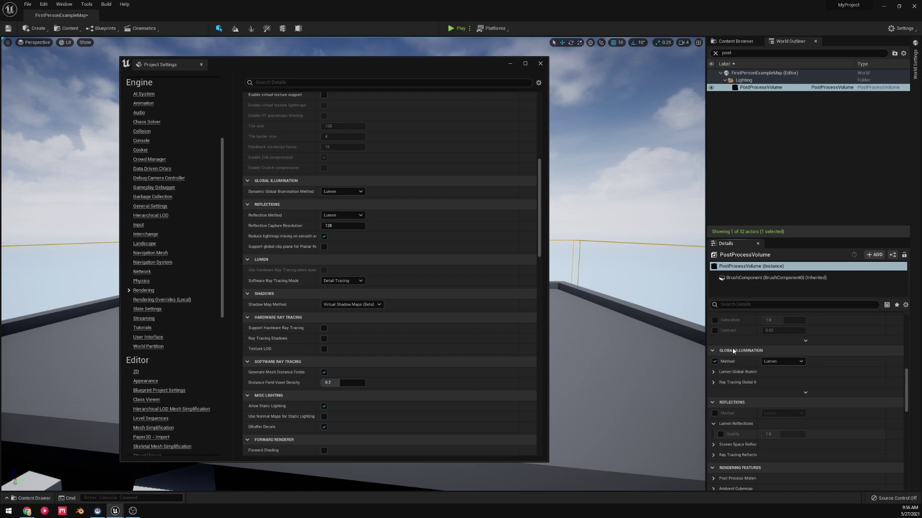
{"action": "left_click", "coordinate": [782, 360]}
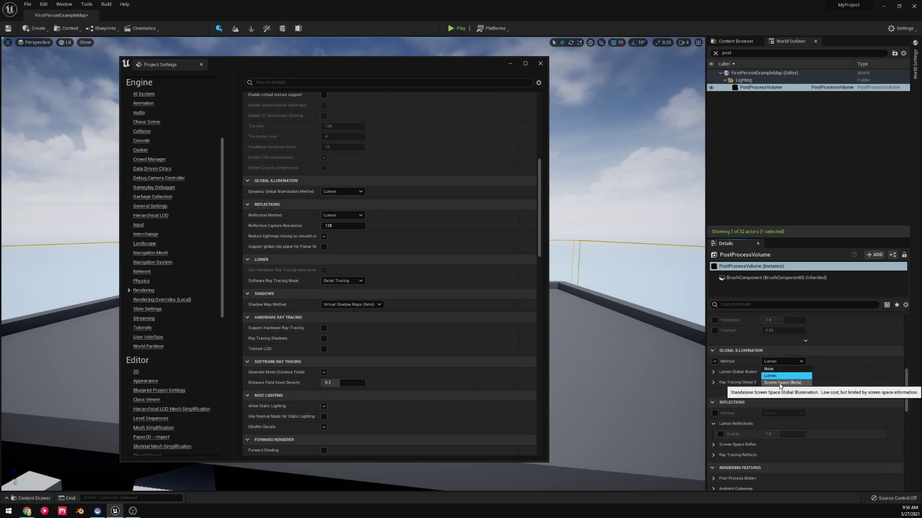
{"action": "left_click", "coordinate": [781, 378]}
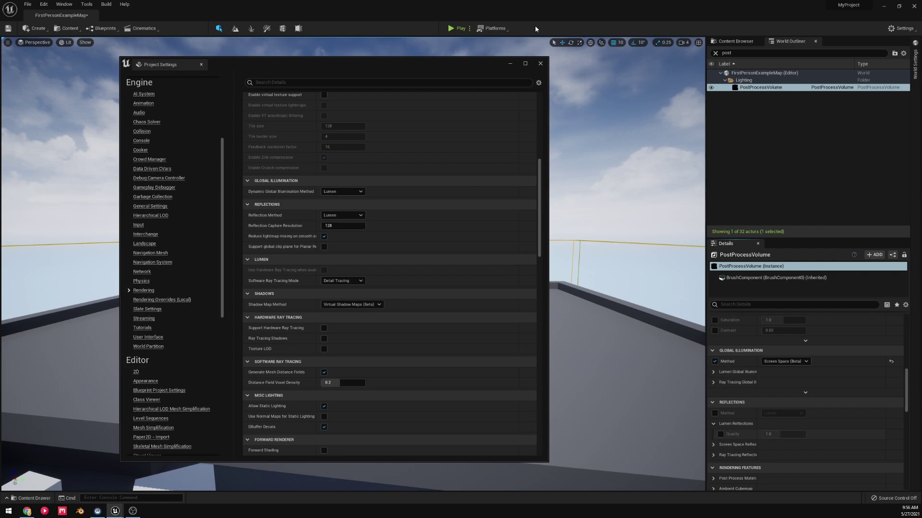
{"action": "left_click", "coordinate": [510, 63]}
{"action": "right_click_drag", "start_coordinate": [473, 430], "coordinate": [326, 485]}
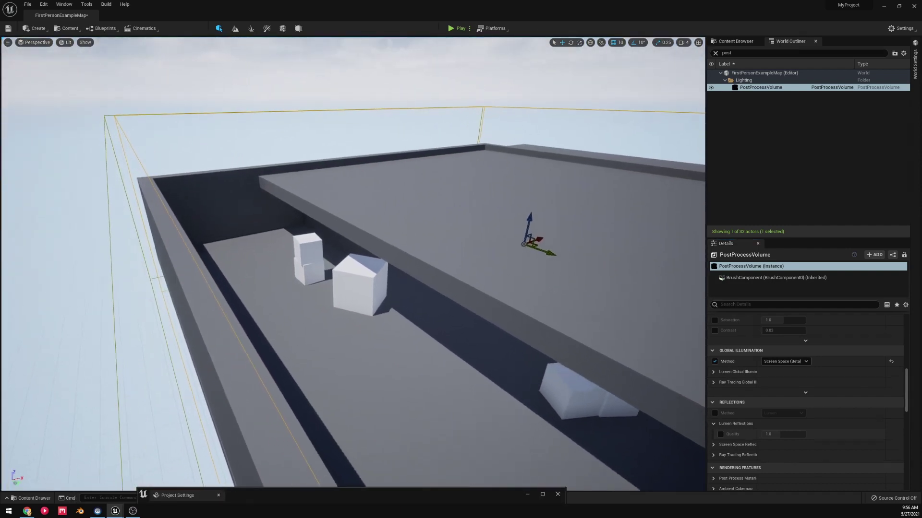
Compare the volume's global illumination methods by choosing None, Screen Space (Beta) and finally Lumen
{"action": "left_click", "coordinate": [787, 360]}
{"action": "left_click", "coordinate": [774, 370]}
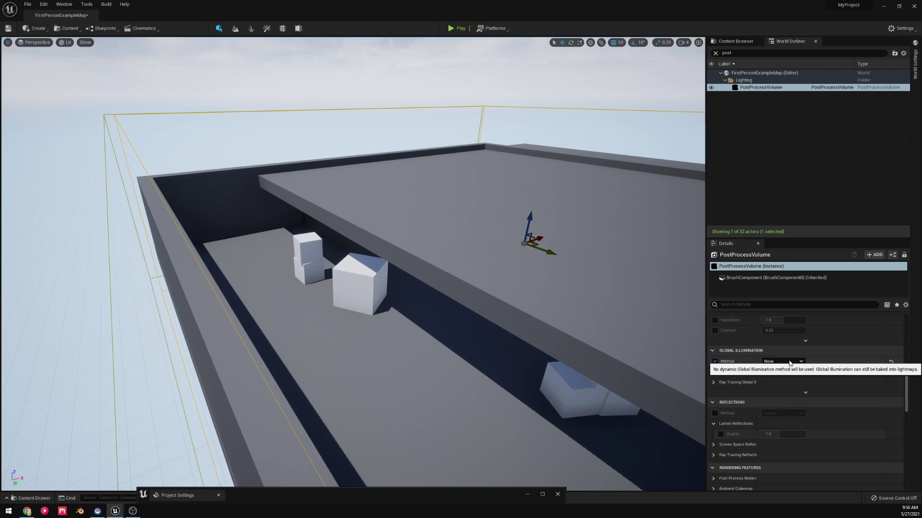
{"action": "left_click", "coordinate": [790, 361]}
{"action": "left_click", "coordinate": [788, 386]}
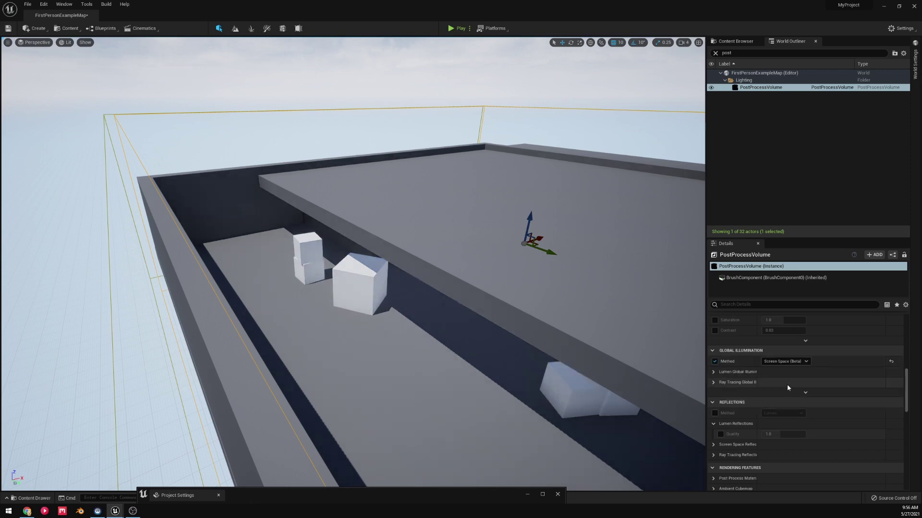
{"action": "left_click", "coordinate": [786, 361]}
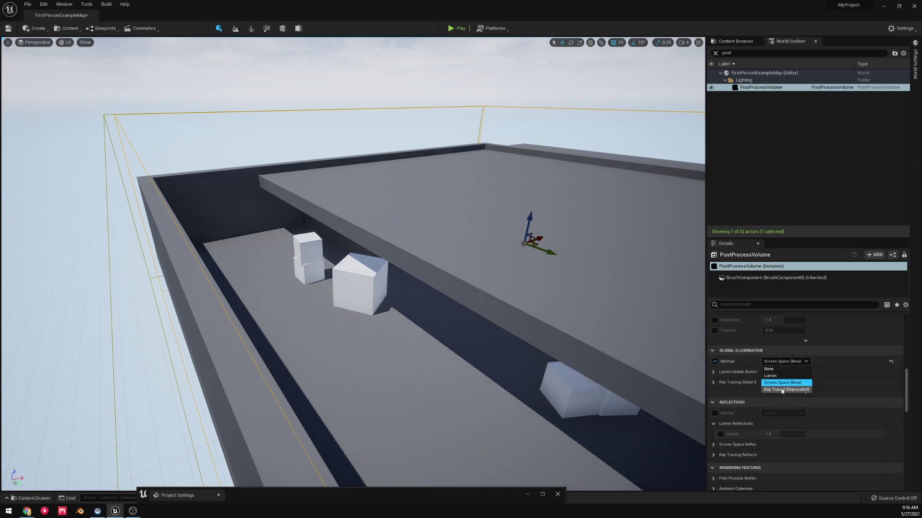
{"action": "left_click", "coordinate": [774, 376]}
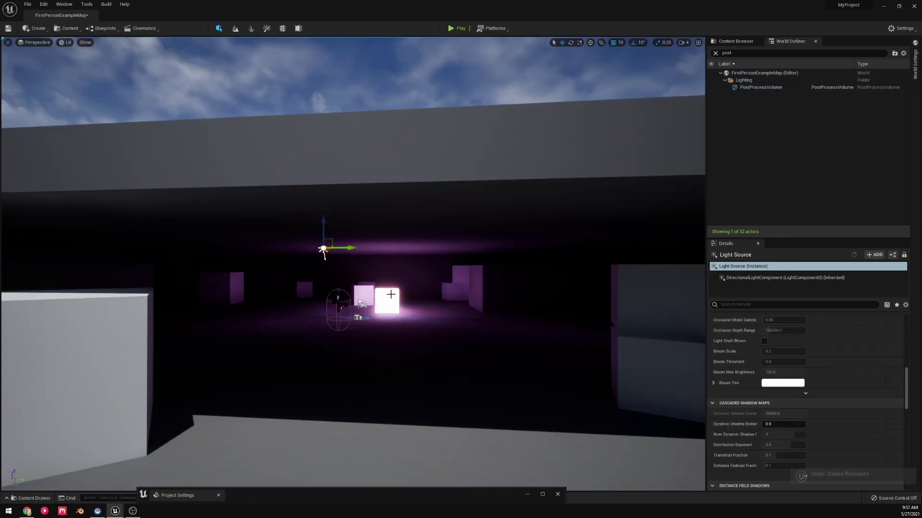
Duplicate the central glowing cube sideways so that copies light both sides of the covered room
{"action": "left_click_drag", "start_coordinate": [412, 301], "coordinate": [212, 297]}
{"action": "key", "text": "w"}
{"action": "mouse_move", "coordinate": [353, 264]}
{"action": "right_mouse_down"}
{"action": "mouse_move", "coordinate": [352, 283]}
{"action": "mouse_move", "coordinate": [353, 264]}
{"action": "right_mouse_up"}
{"action": "key", "text": "s"}
Switch the PostProcessVolume's global illumination method to None and on to Screen Space (Beta)
{"action": "left_click", "coordinate": [761, 87]}
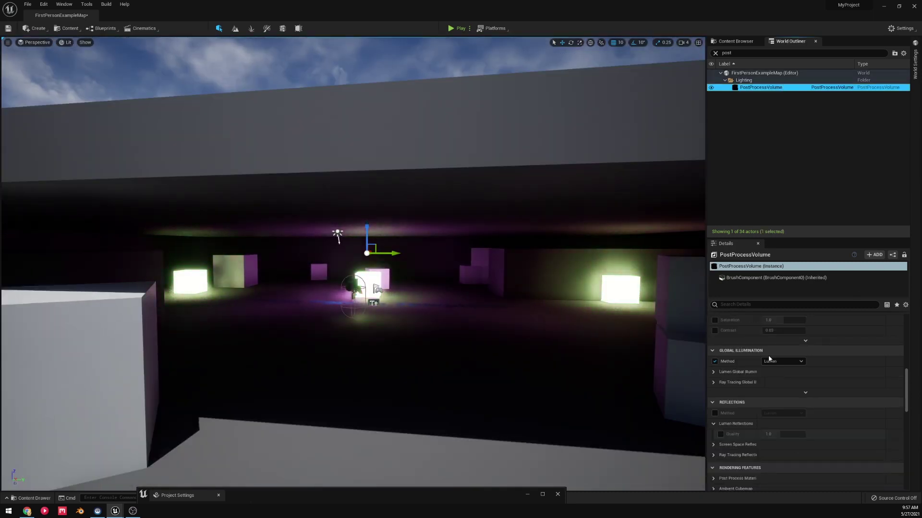
{"action": "left_click", "coordinate": [769, 360]}
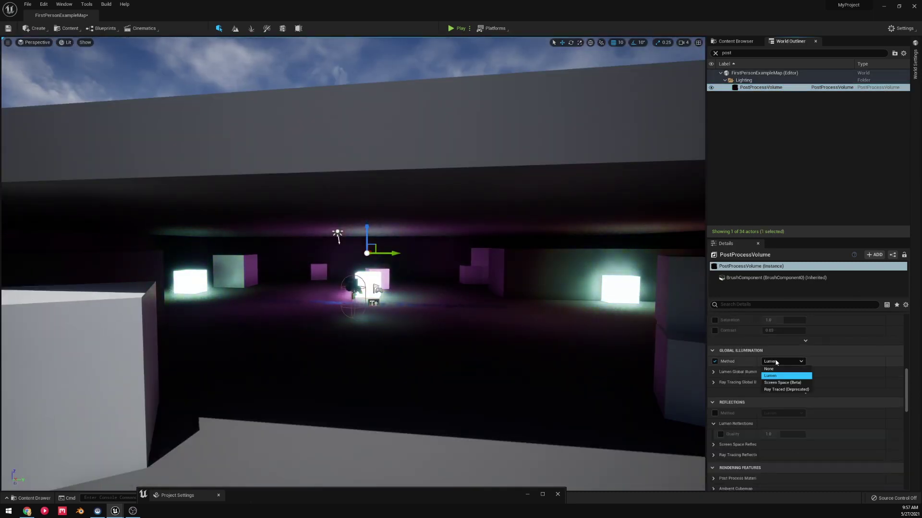
{"action": "left_click", "coordinate": [774, 372]}
{"action": "scroll", "coordinate": [775, 369], "scroll_direction": "up", "scroll_amount": 1}
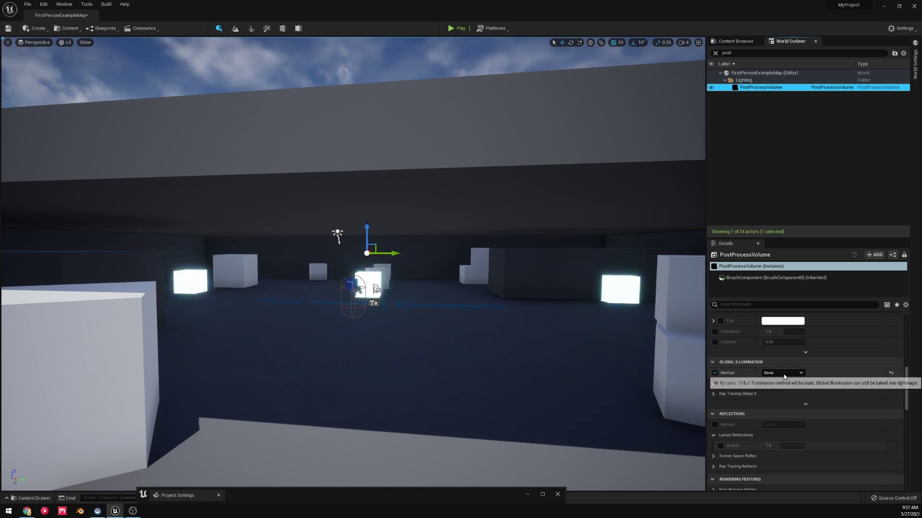
{"action": "left_click", "coordinate": [783, 373]}
{"action": "left_click", "coordinate": [788, 394]}
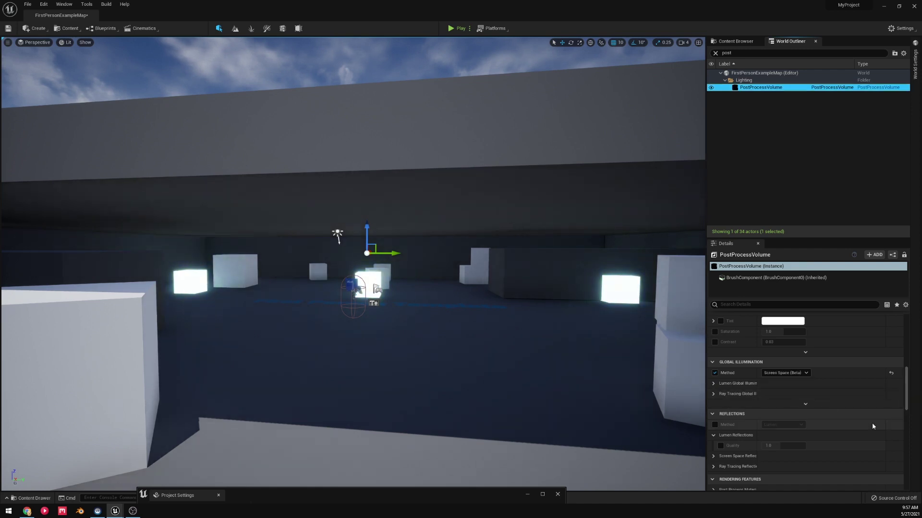
Examine from close up how the glowing cubes light the floor and neighbouring boxes with screen-space global illumination
{"action": "middle_click_drag", "start_coordinate": [405, 238], "coordinate": [432, 306]}
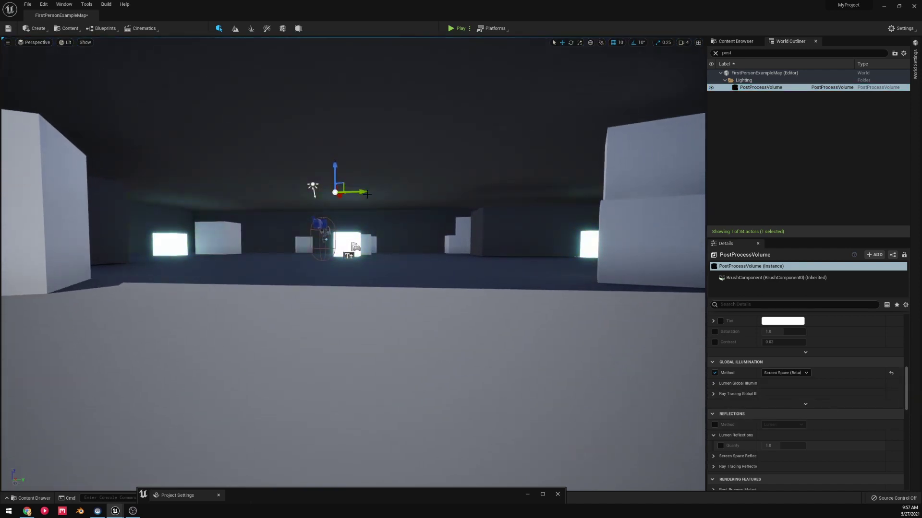
{"action": "scroll", "coordinate": [353, 210], "scroll_direction": "up", "scroll_amount": 8}
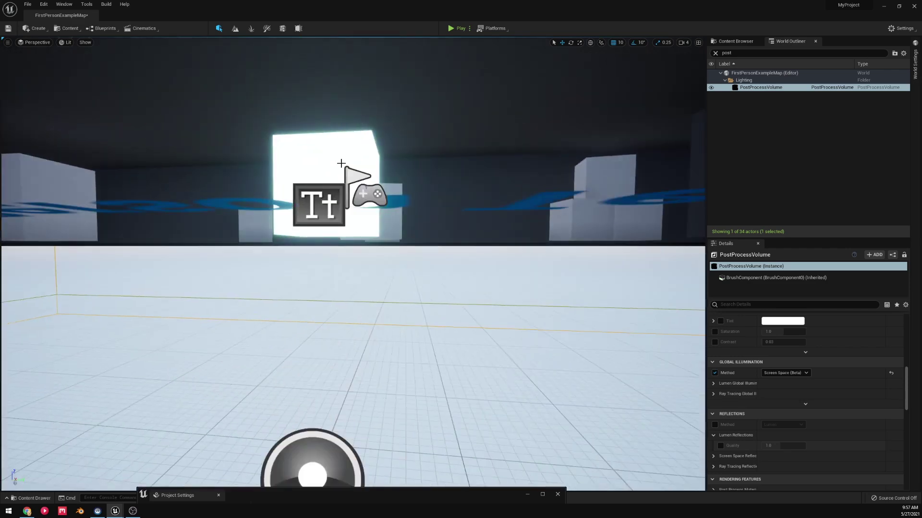
{"action": "mouse_move", "coordinate": [341, 163]}
{"action": "middle_mouse_down"}
{"action": "mouse_move", "coordinate": [329, 120]}
{"action": "mouse_move", "coordinate": [358, 156]}
{"action": "middle_mouse_up"}
{"action": "right_click_drag", "start_coordinate": [358, 156], "coordinate": [338, 192]}
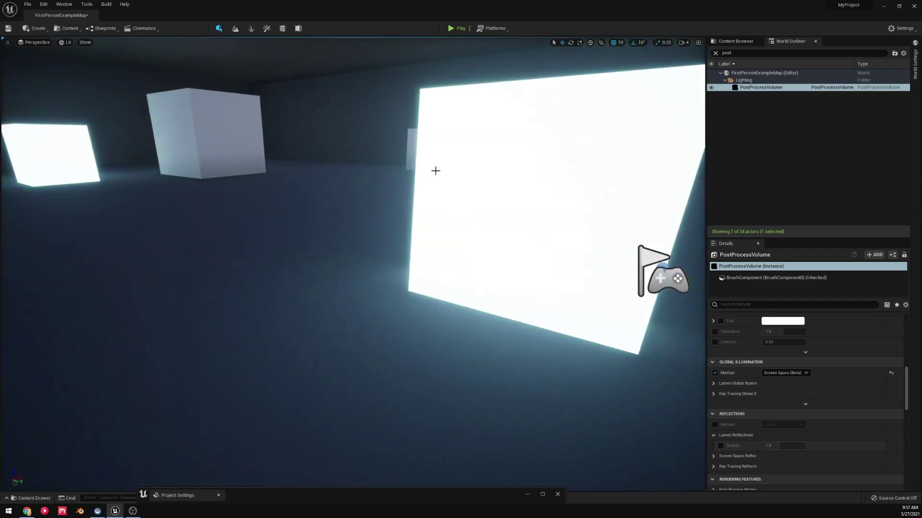
{"action": "right_click_drag", "start_coordinate": [434, 171], "coordinate": [475, 171]}
{"action": "scroll", "coordinate": [464, 368], "scroll_direction": "up", "scroll_amount": 3}
{"action": "scroll", "coordinate": [464, 369], "scroll_direction": "down", "scroll_amount": 8}
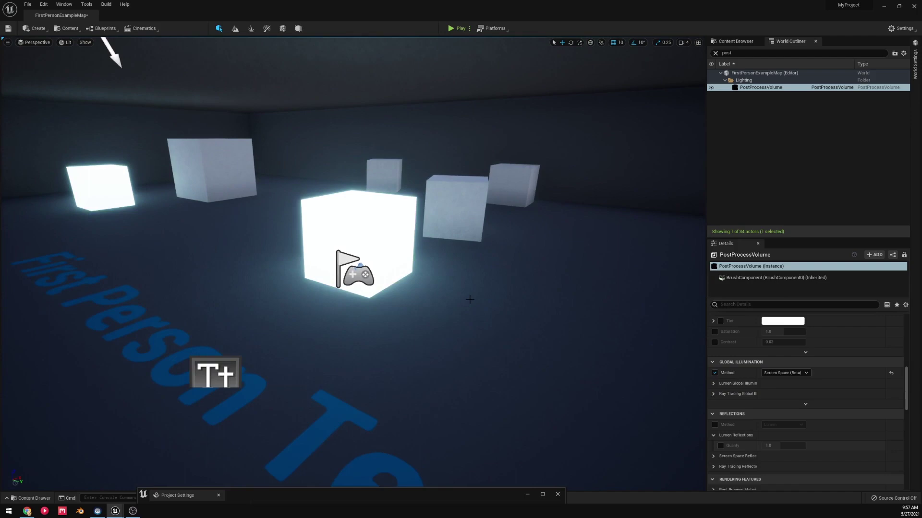
{"action": "middle_click_drag", "start_coordinate": [471, 298], "coordinate": [641, 306]}
Set the PostProcessVolume's global illumination method to Lumen and view the whole covered room
{"action": "left_click", "coordinate": [785, 373]}
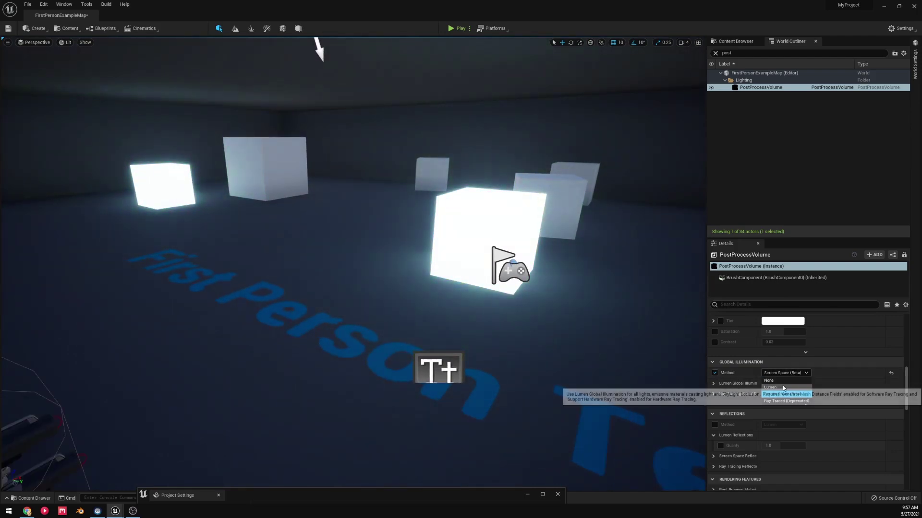
{"action": "left_click", "coordinate": [762, 389]}
{"action": "right_click_drag", "start_coordinate": [347, 241], "coordinate": [422, 204]}
{"action": "scroll", "coordinate": [346, 241], "scroll_direction": "down", "scroll_amount": 6}
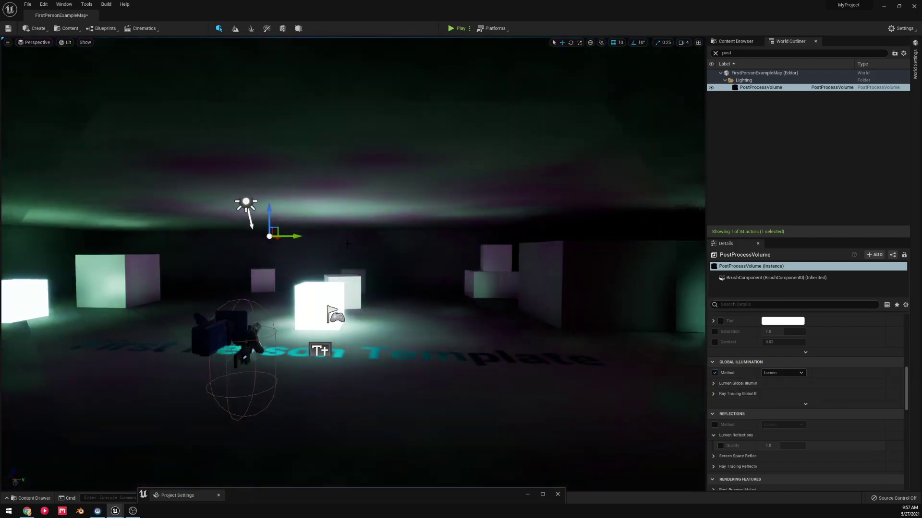
{"action": "middle_click_drag", "start_coordinate": [347, 241], "coordinate": [297, 235]}
{"action": "scroll", "coordinate": [346, 241], "scroll_direction": "down", "scroll_amount": 2}
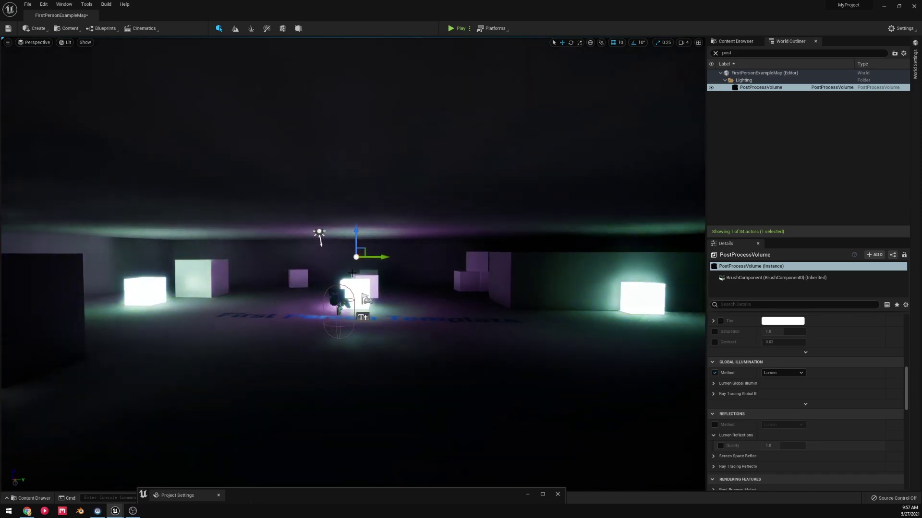
Move the central glowing cube sideways behind the large wall block
{"action": "left_click", "coordinate": [497, 300]}
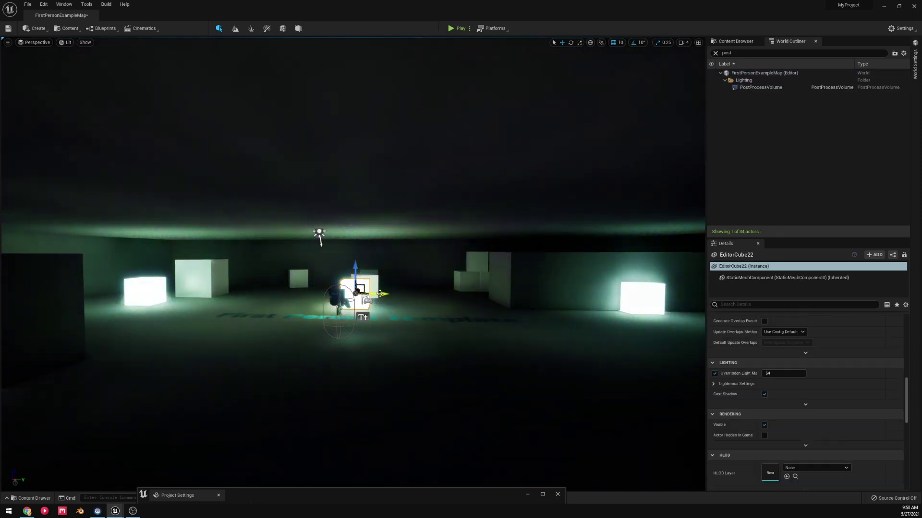
{"action": "left_click_drag", "start_coordinate": [517, 292], "coordinate": [629, 292]}
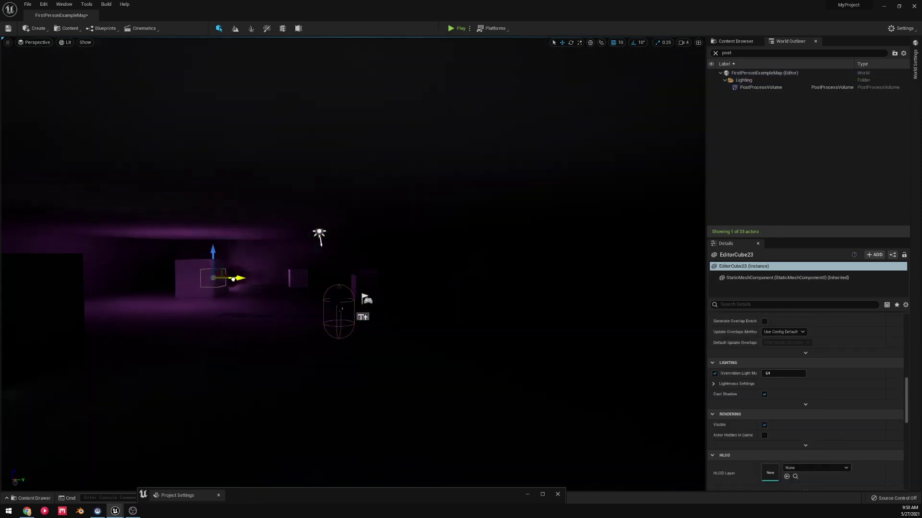
Examine the indirect light of the hidden glowing cube from around the room, selecting it and a neighbouring lower box
{"action": "right_click_drag", "start_coordinate": [353, 264], "coordinate": [256, 259]}
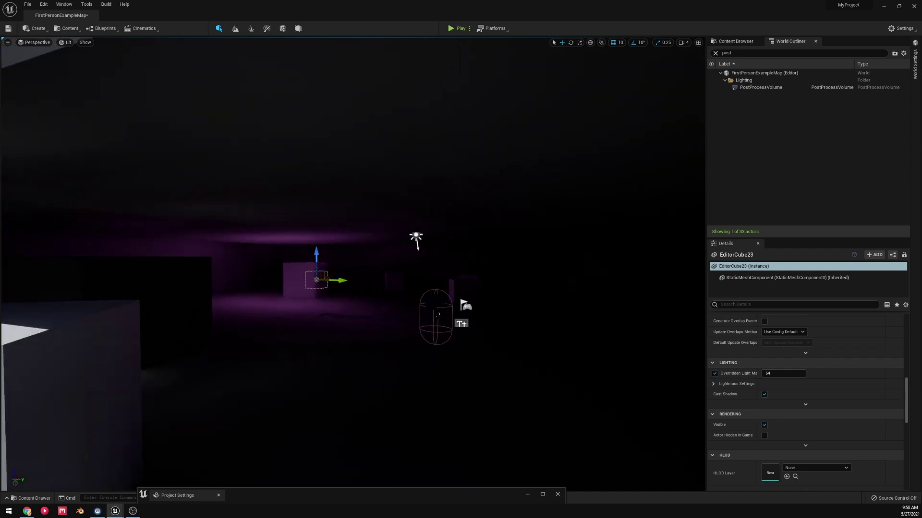
{"action": "right_click_drag", "start_coordinate": [353, 264], "coordinate": [624, 252]}
{"action": "key", "text": "w"}
{"action": "key", "text": "a"}
{"action": "key", "text": "d"}
{"action": "key", "text": "s"}
{"action": "key", "text": "s"}
{"action": "key", "text": "q"}
{"action": "key", "text": "d"}
{"action": "key", "text": "e"}
{"action": "key", "text": "q"}
{"action": "key", "text": "w"}
{"action": "key", "text": "a"}
{"action": "key", "text": "e"}
{"action": "left_click", "coordinate": [413, 305]}
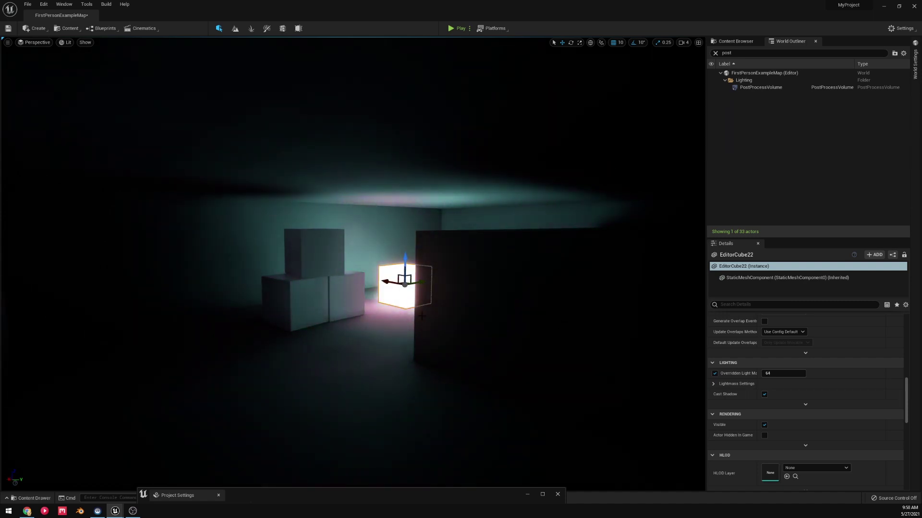
{"action": "left_click", "coordinate": [315, 291]}
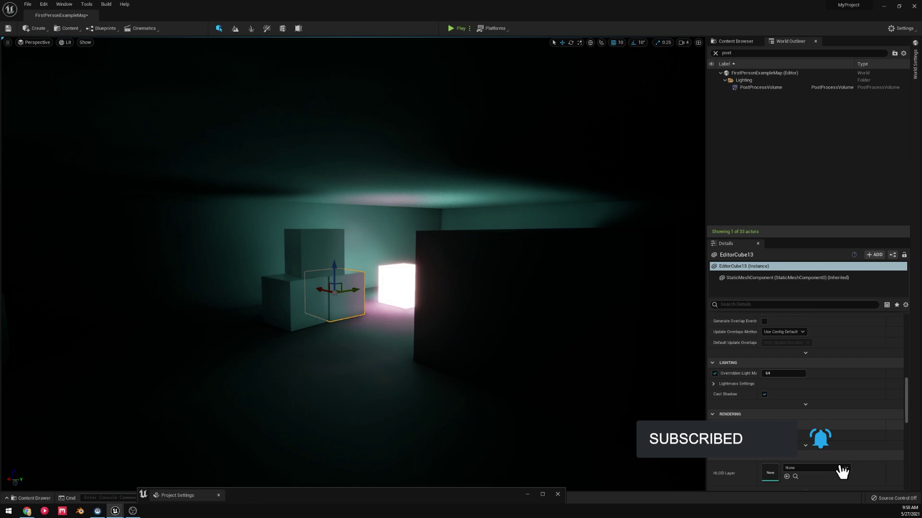
Examine the hidden glowing cube's indirect light on the ceiling and far walls from behind the large wall block
{"action": "right_click_drag", "start_coordinate": [353, 264], "coordinate": [288, 240]}
{"action": "key", "text": "d"}
{"action": "right_click_drag", "start_coordinate": [471, 247], "coordinate": [460, 246]}
{"action": "key", "text": "w"}
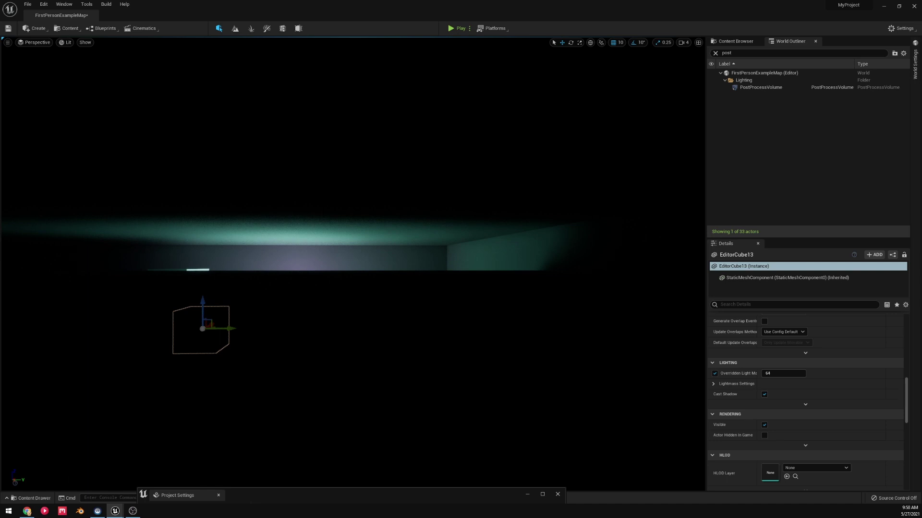
{"action": "key", "text": "e"}
{"action": "right_click_drag", "start_coordinate": [520, 216], "coordinate": [473, 216]}
{"action": "key", "text": "q"}
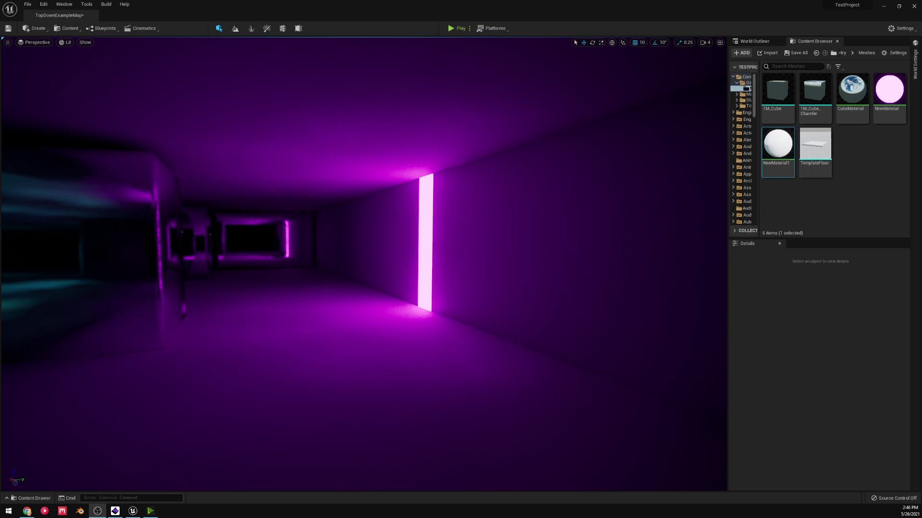
Reposition the glowing purple panels along the corridor wall, pulling the farther one out into the passage
{"action": "left_click", "coordinate": [427, 225]}
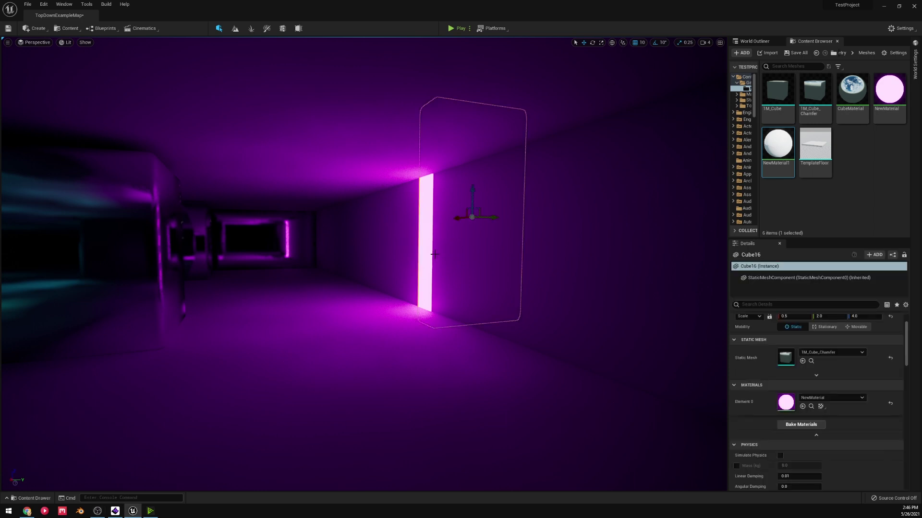
{"action": "left_click_drag", "start_coordinate": [459, 218], "coordinate": [351, 181]}
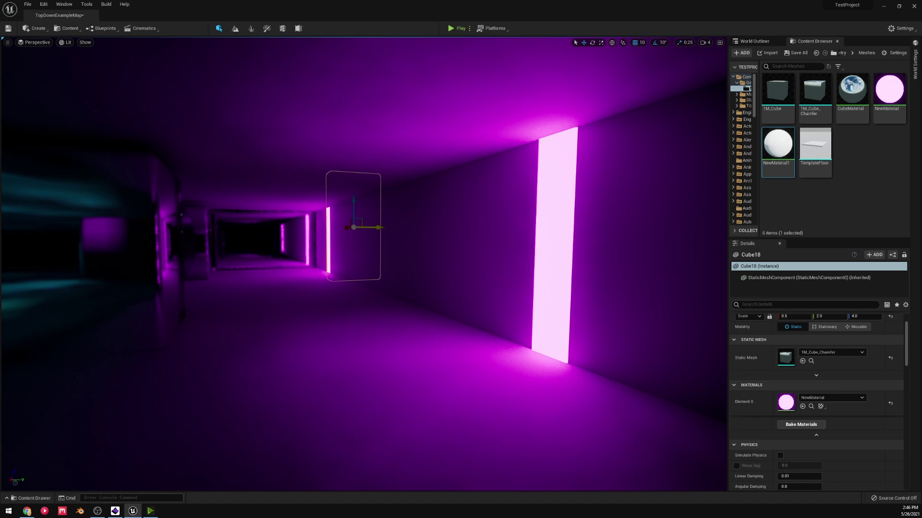
{"action": "left_click_drag", "start_coordinate": [373, 228], "coordinate": [294, 228]}
{"action": "right_click_drag", "start_coordinate": [348, 269], "coordinate": [312, 269]}
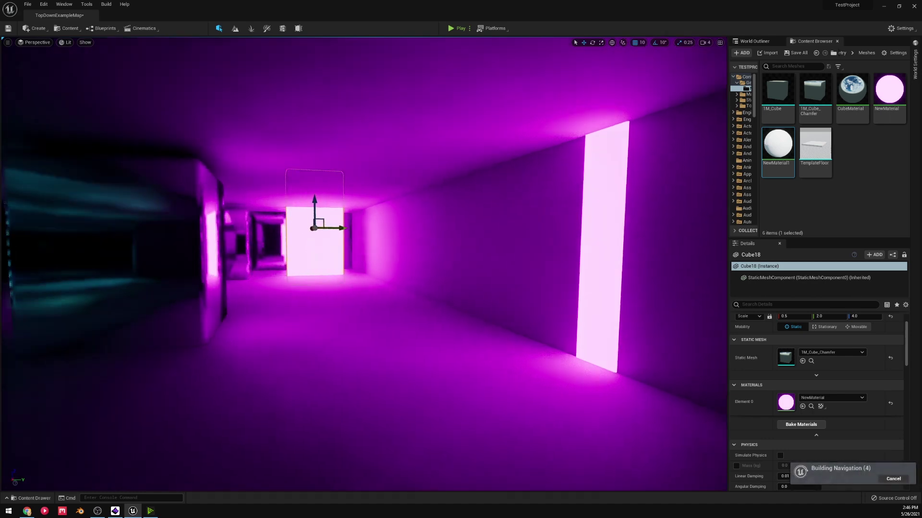
{"action": "right_click_drag", "start_coordinate": [597, 328], "coordinate": [472, 327]}
{"action": "key", "text": "a"}
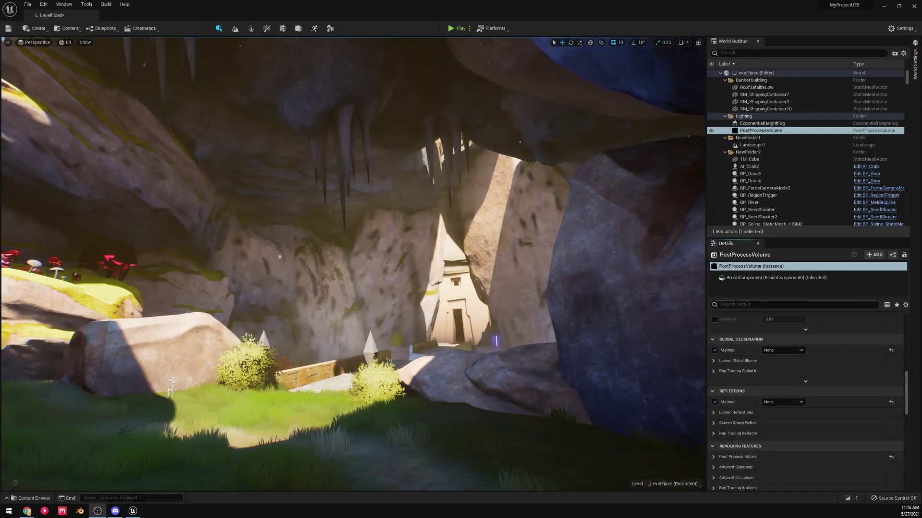
Set the PostProcessVolume's global illumination method to Screen Space (Beta) in the cave with the temple entrance
{"action": "left_click", "coordinate": [796, 404]}
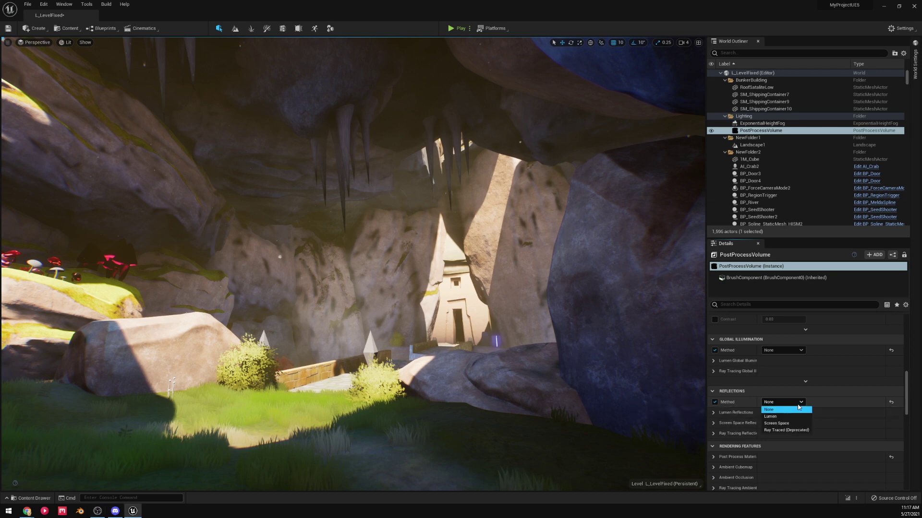
{"action": "left_click", "coordinate": [796, 404]}
{"action": "left_click", "coordinate": [790, 350]}
{"action": "left_click", "coordinate": [783, 372]}
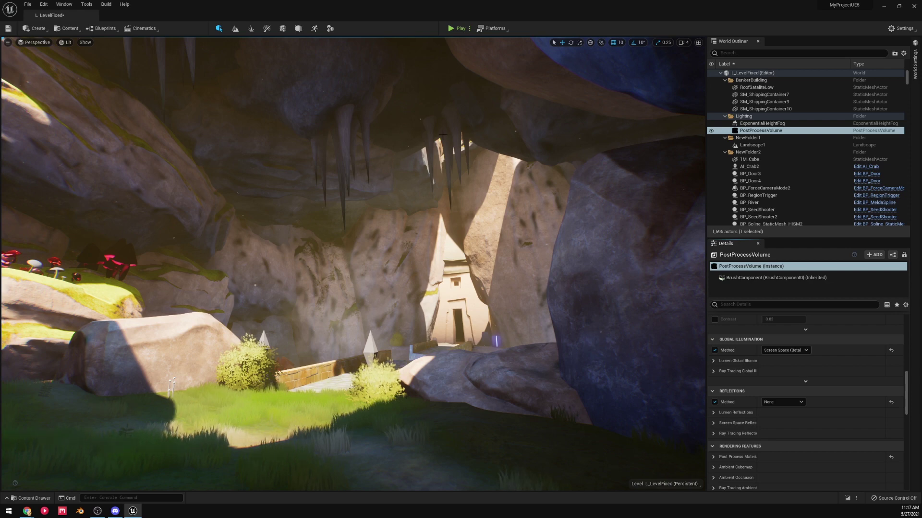
Set both the global illumination and the reflections method of the PostProcessVolume to Lumen and view the cave
{"action": "left_click", "coordinate": [785, 351]}
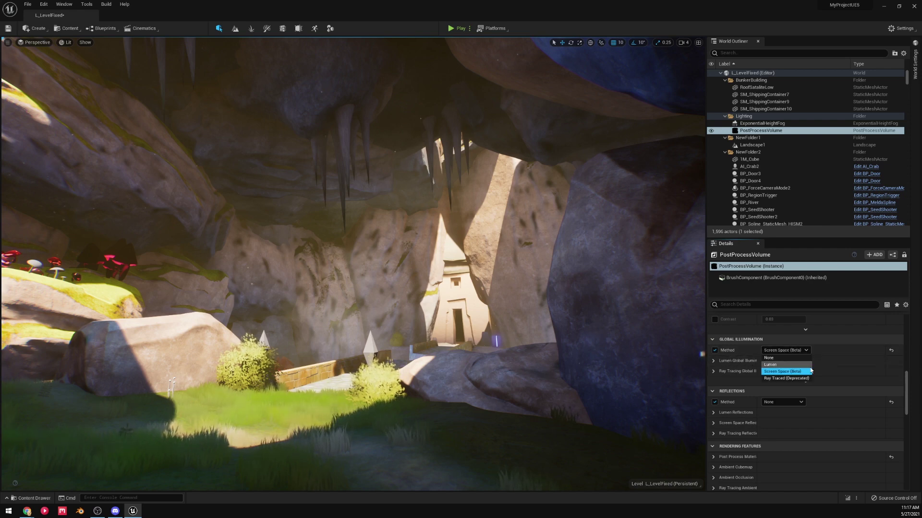
{"action": "left_click", "coordinate": [777, 364]}
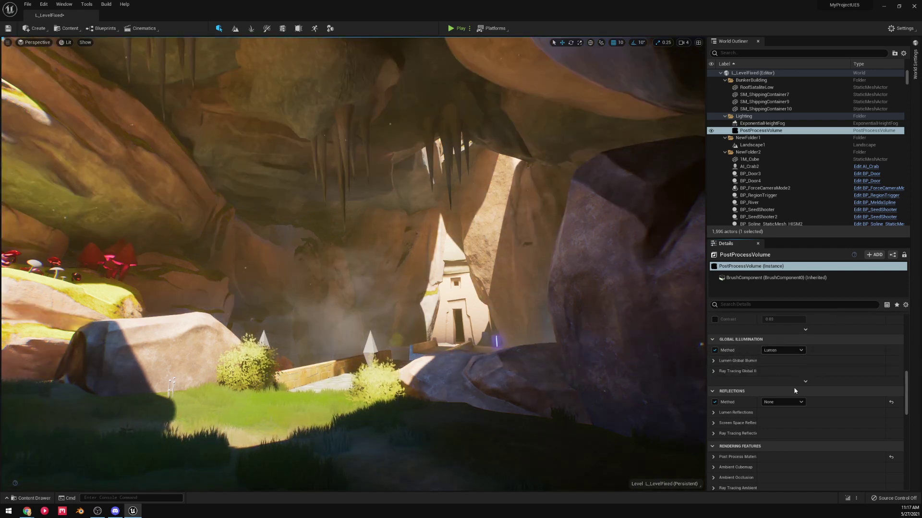
{"action": "left_click", "coordinate": [783, 402]}
{"action": "left_click", "coordinate": [770, 416]}
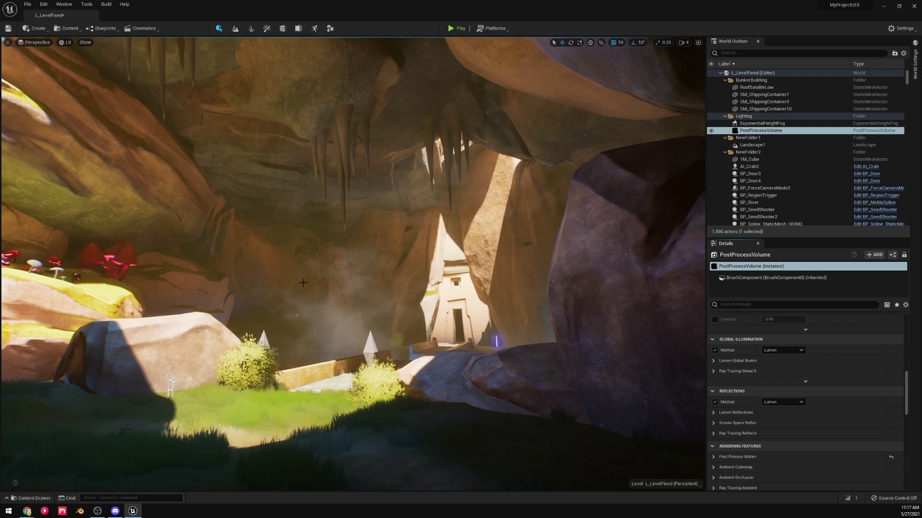
{"action": "right_click_drag", "start_coordinate": [509, 256], "coordinate": [499, 252]}
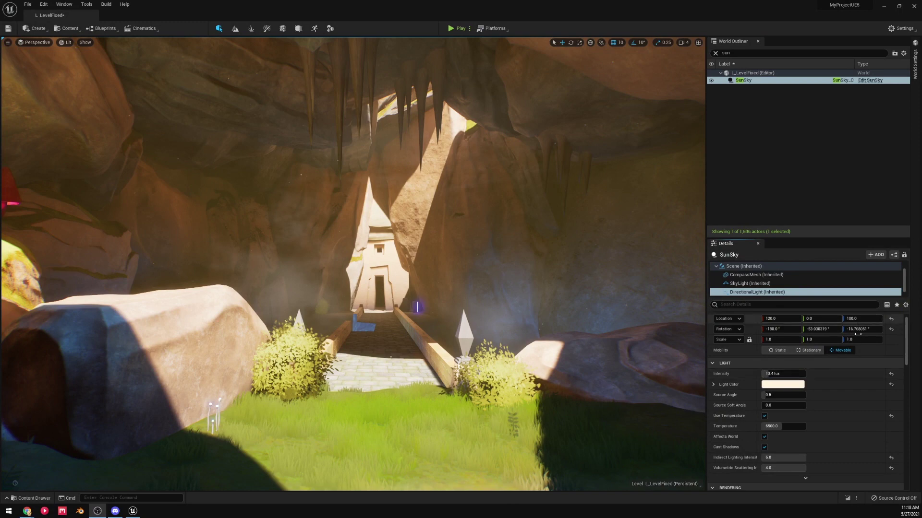
Rotate the SunSky's directional light about the Z axis to sweep the sunlight across the cave
{"action": "left_click_drag", "start_coordinate": [851, 329], "coordinate": [869, 329]}
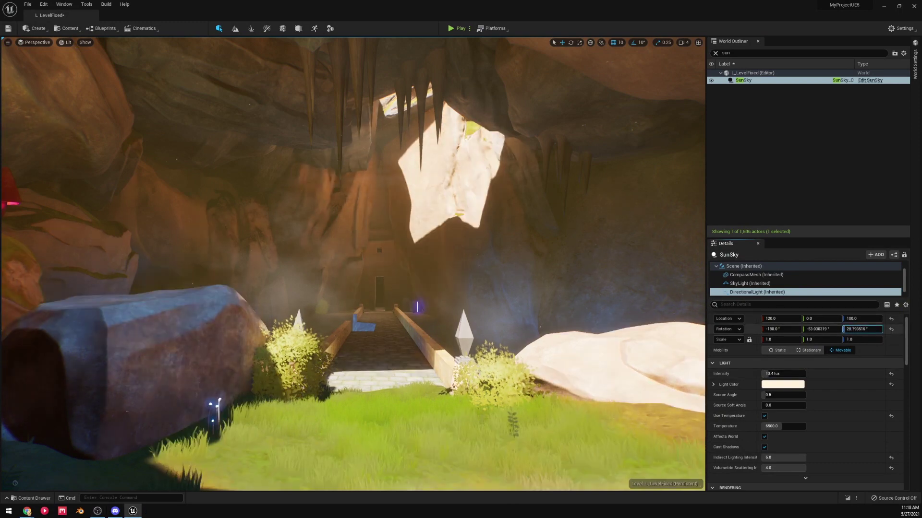
{"action": "mouse_move", "coordinate": [862, 329]}
{"action": "left_mouse_down"}
{"action": "mouse_move", "coordinate": [878, 329]}
{"action": "mouse_move", "coordinate": [846, 329]}
{"action": "mouse_move", "coordinate": [875, 329]}
{"action": "mouse_move", "coordinate": [862, 328]}
{"action": "left_mouse_up"}
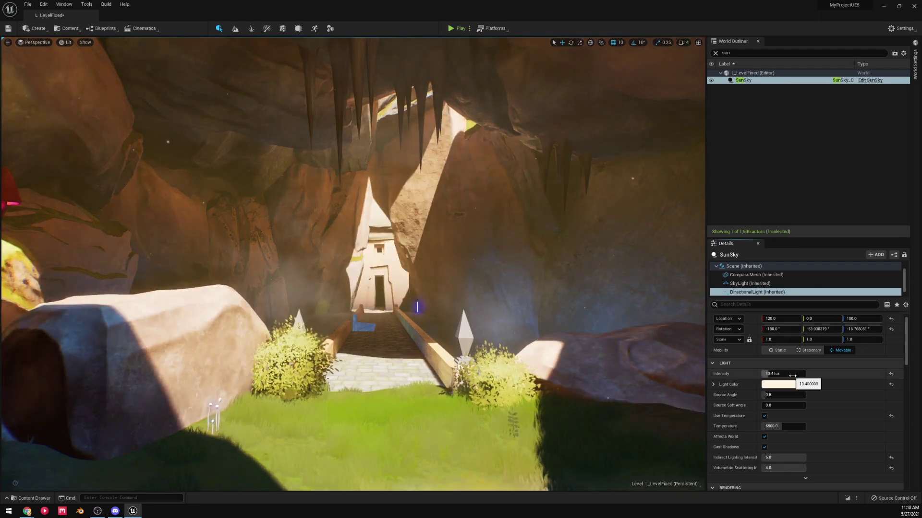
Switch the global illumination method in the dark cave with blue flowers to None and back to Lumen
{"action": "scroll", "coordinate": [770, 393], "scroll_direction": "down", "scroll_amount": 3}
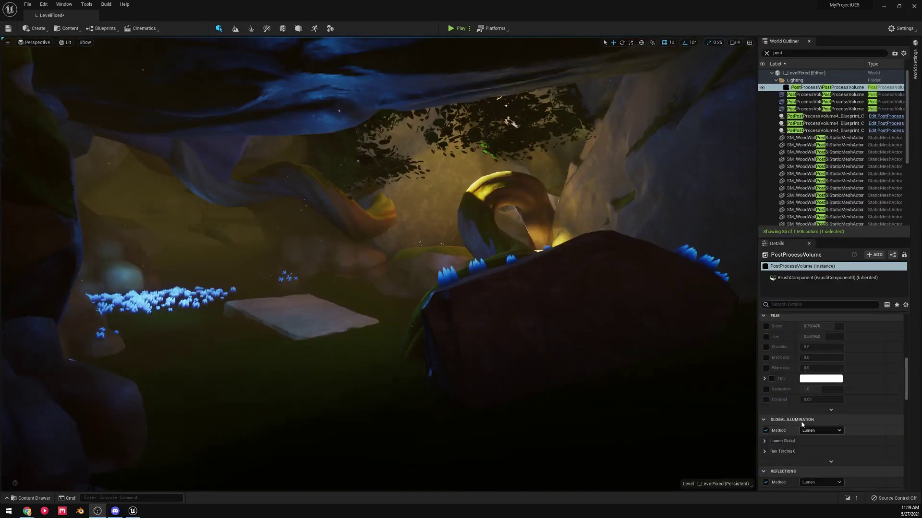
{"action": "left_click", "coordinate": [819, 430]}
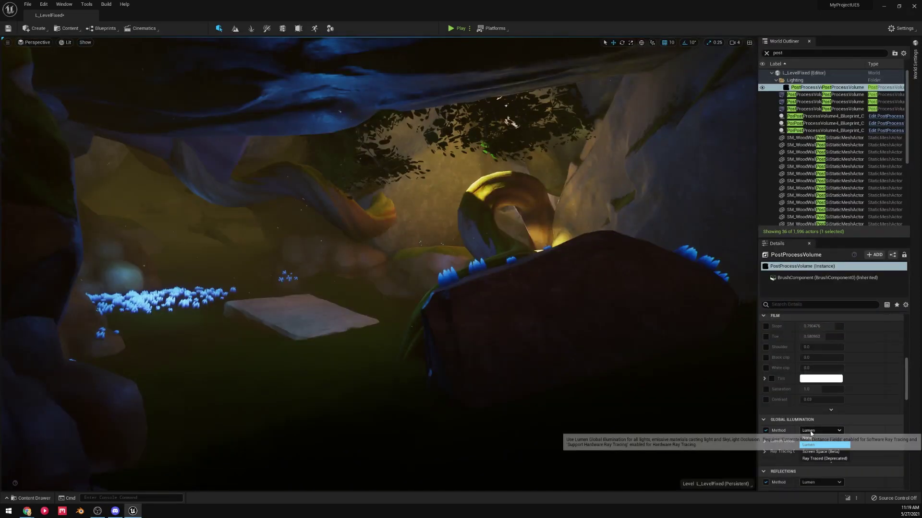
{"action": "left_click", "coordinate": [812, 437]}
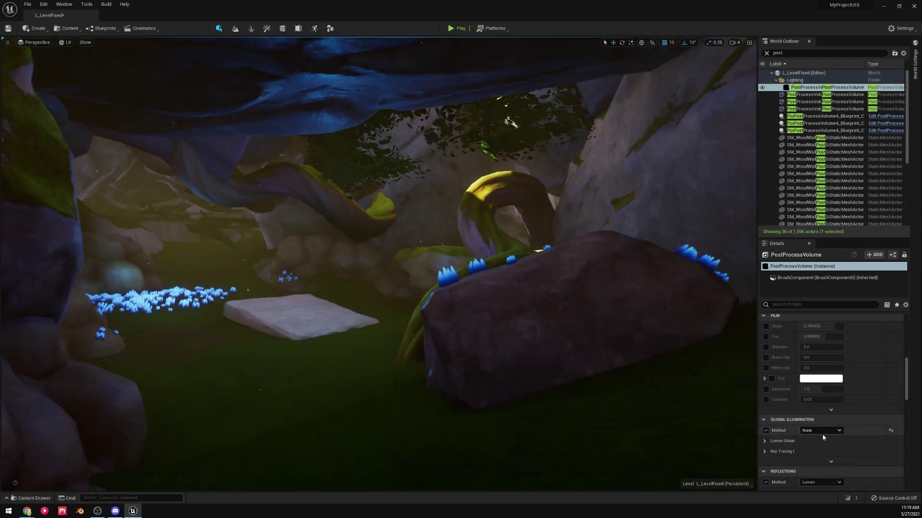
{"action": "left_click", "coordinate": [810, 445]}
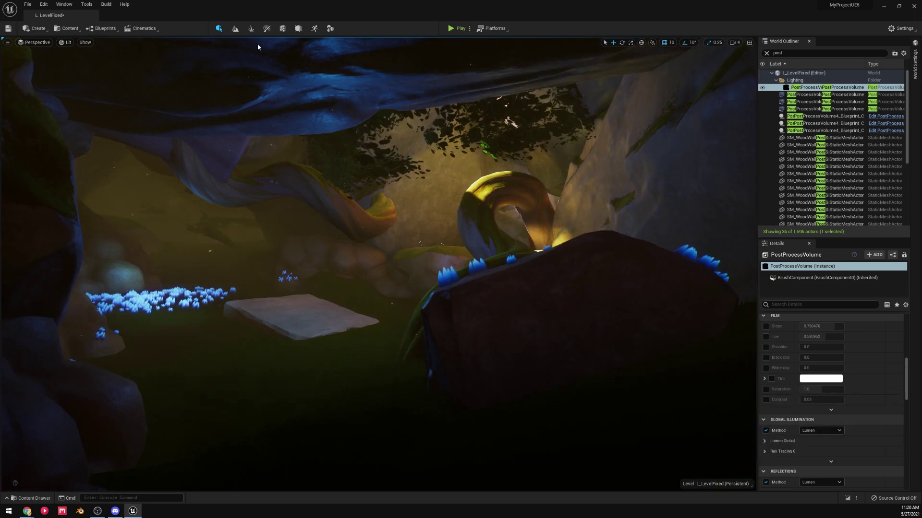
View the blue-flower cave from nearer and set its global illumination method to Screen Space (Beta)
{"action": "mouse_move", "coordinate": [478, 221]}
{"action": "right_mouse_down"}
{"action": "mouse_move", "coordinate": [459, 221]}
{"action": "mouse_move", "coordinate": [470, 221]}
{"action": "mouse_move", "coordinate": [468, 174]}
{"action": "mouse_move", "coordinate": [494, 214]}
{"action": "right_mouse_up"}
{"action": "key", "text": "w"}
{"action": "key", "text": "w"}
{"action": "key", "text": "s"}
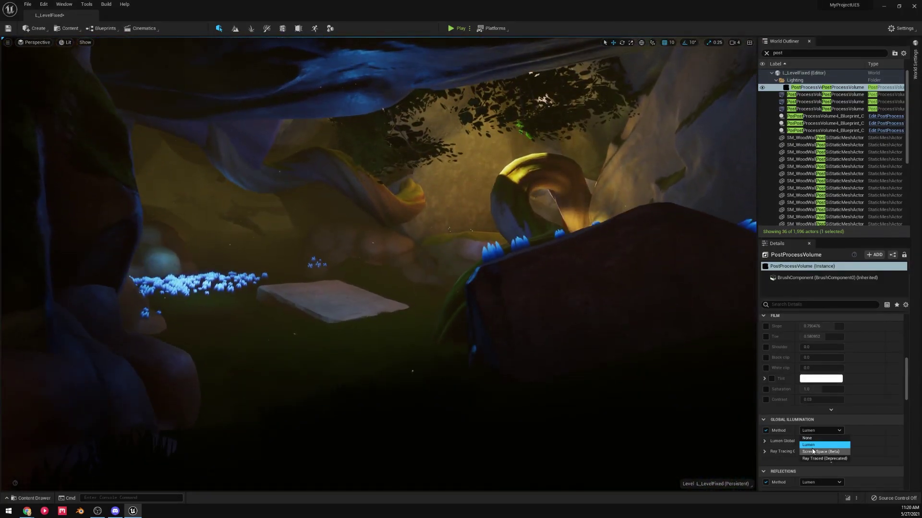
{"action": "left_click", "coordinate": [816, 452]}
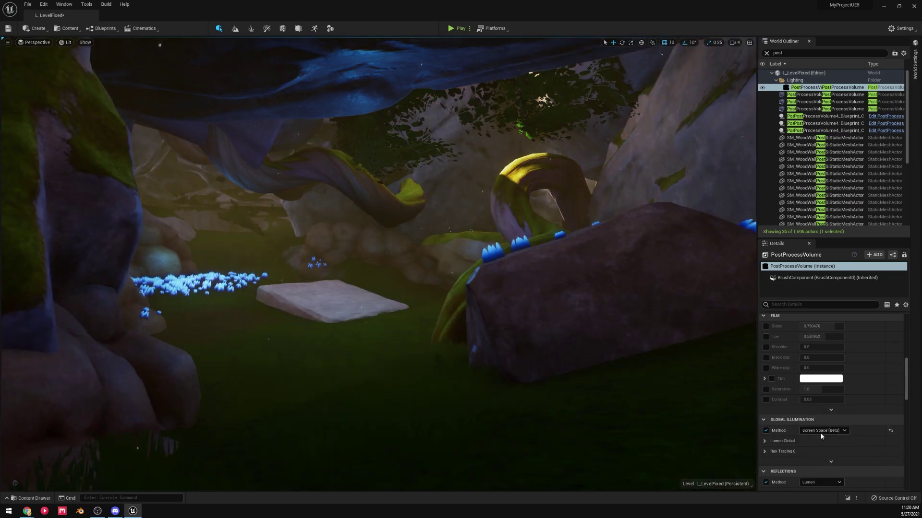
Set the global illumination method back to Lumen and look around the blue-flower cave
{"action": "left_click", "coordinate": [822, 445]}
{"action": "right_click_drag", "start_coordinate": [584, 322], "coordinate": [691, 317]}
{"action": "key", "text": "w"}
{"action": "key", "text": "s"}
{"action": "key", "text": "w"}
{"action": "key", "text": "a"}
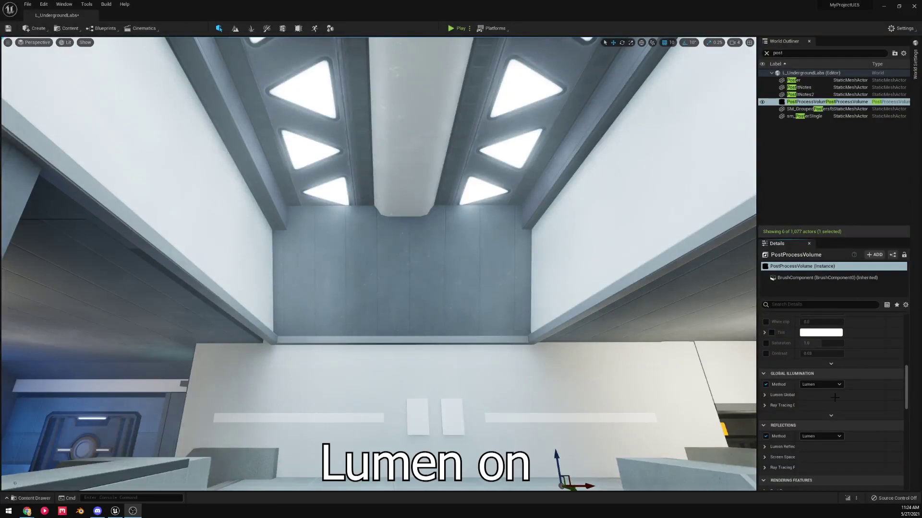
Switch the underground lab's global illumination method to None and back to Lumen while viewing the triangular ceiling lights
{"action": "left_click", "coordinate": [815, 385]}
{"action": "left_click", "coordinate": [848, 391]}
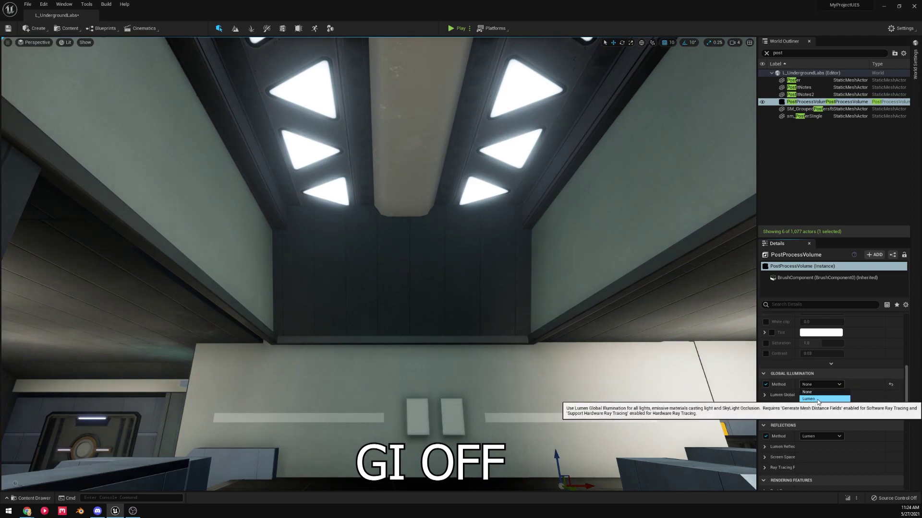
{"action": "left_click", "coordinate": [817, 400]}
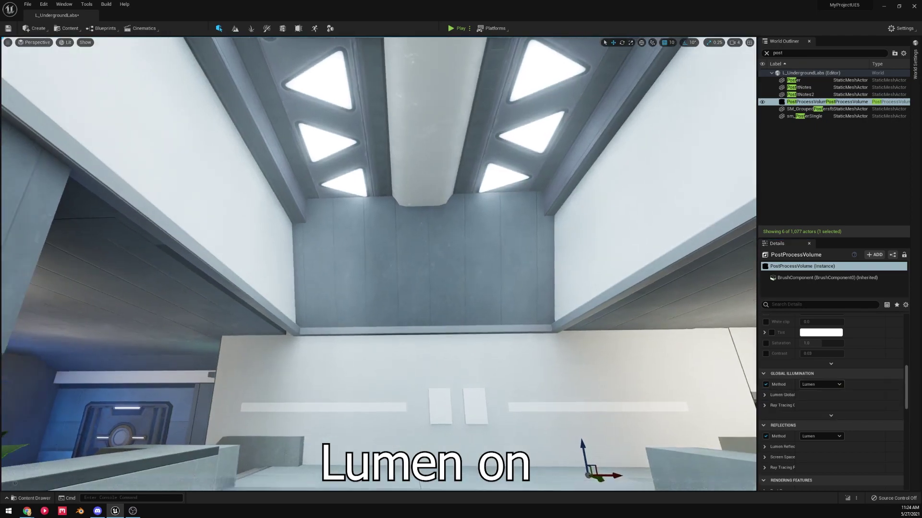
View the glowing blue wall lamp and switch the global illumination method to None and back to Lumen
{"action": "right_click_drag", "start_coordinate": [378, 264], "coordinate": [336, 264]}
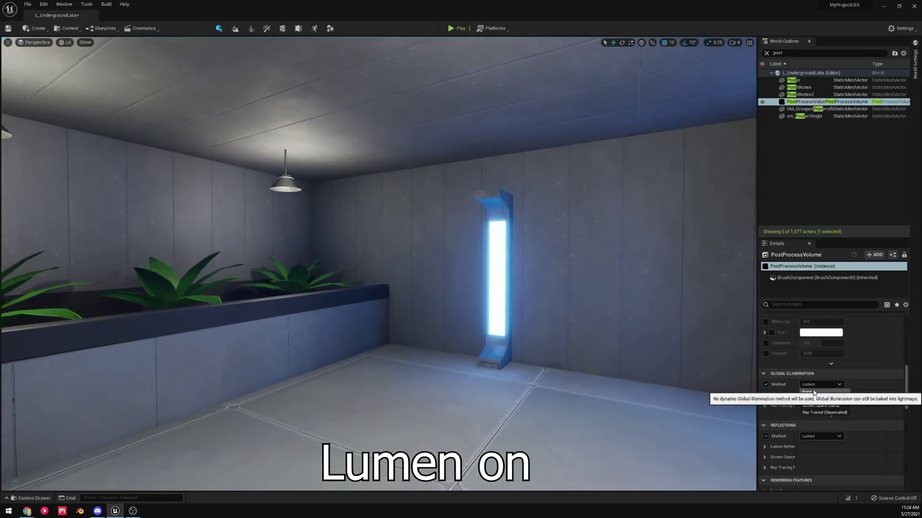
{"action": "left_click", "coordinate": [814, 392]}
{"action": "left_click", "coordinate": [813, 386]}
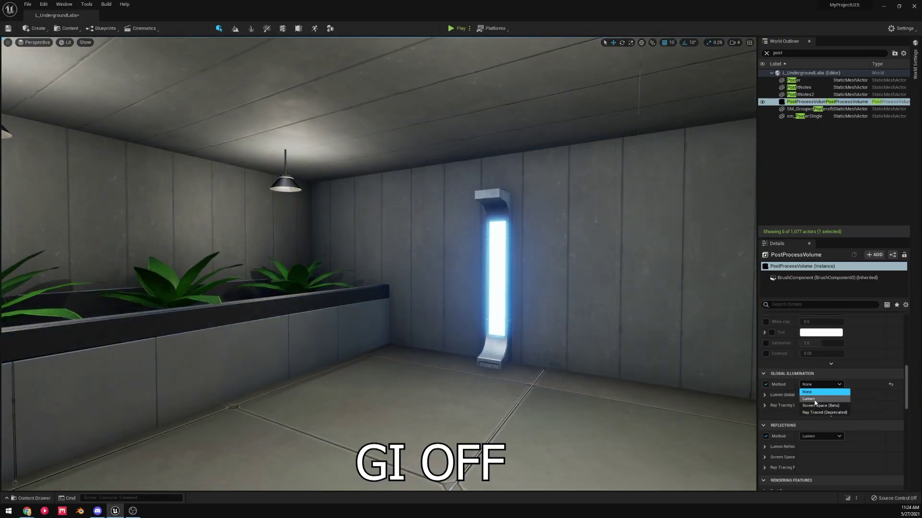
{"action": "left_click", "coordinate": [814, 398]}
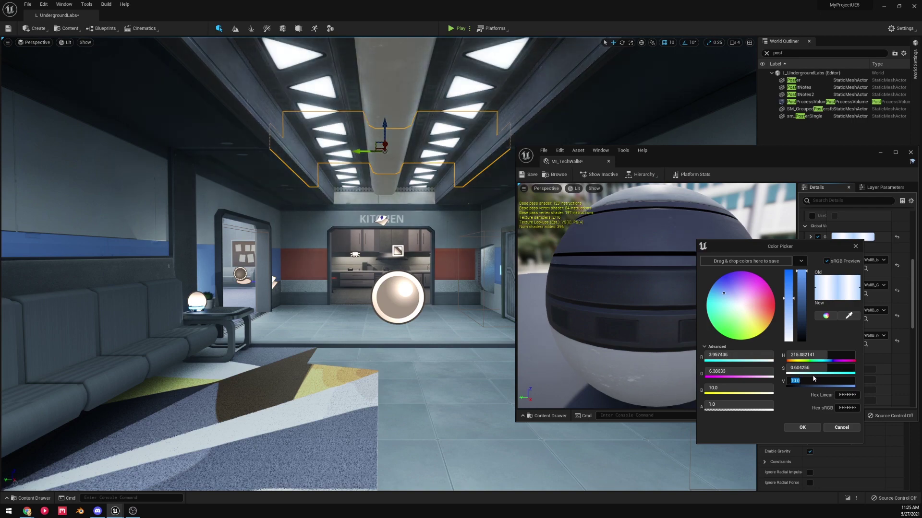
Apply the ceiling light material MI_TechWallB's colour with a brightness value of 10.0 and close the material editor
{"action": "left_click", "coordinate": [817, 426]}
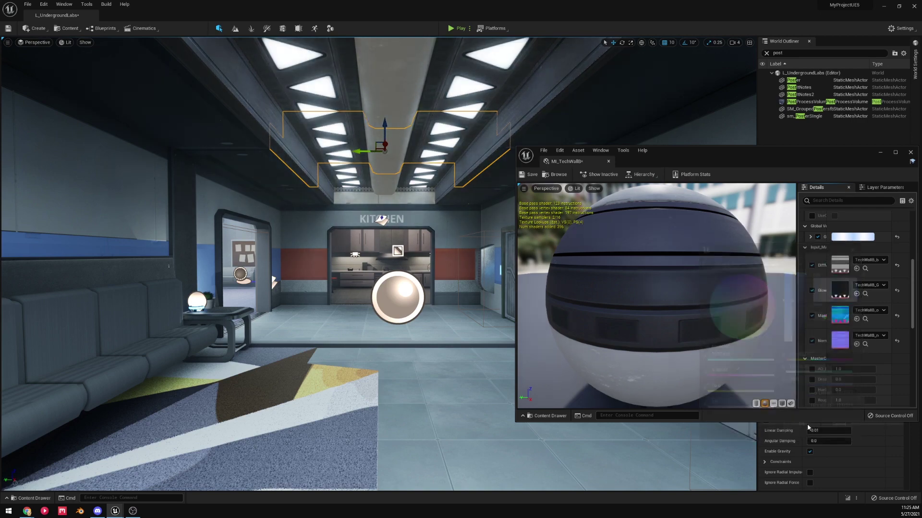
{"action": "left_click", "coordinate": [909, 153]}
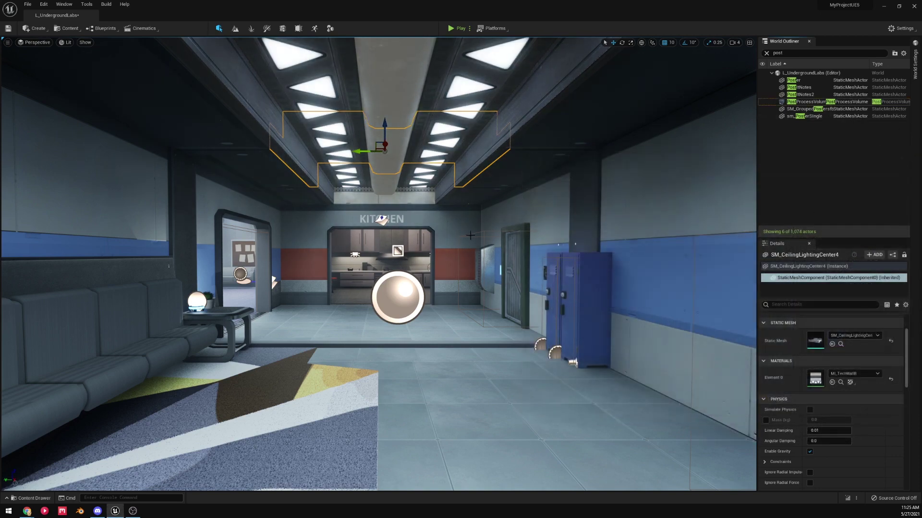
{"action": "mouse_move", "coordinate": [470, 235]}
{"action": "right_mouse_down"}
{"action": "mouse_move", "coordinate": [455, 240]}
{"action": "mouse_move", "coordinate": [467, 238]}
{"action": "right_mouse_up"}
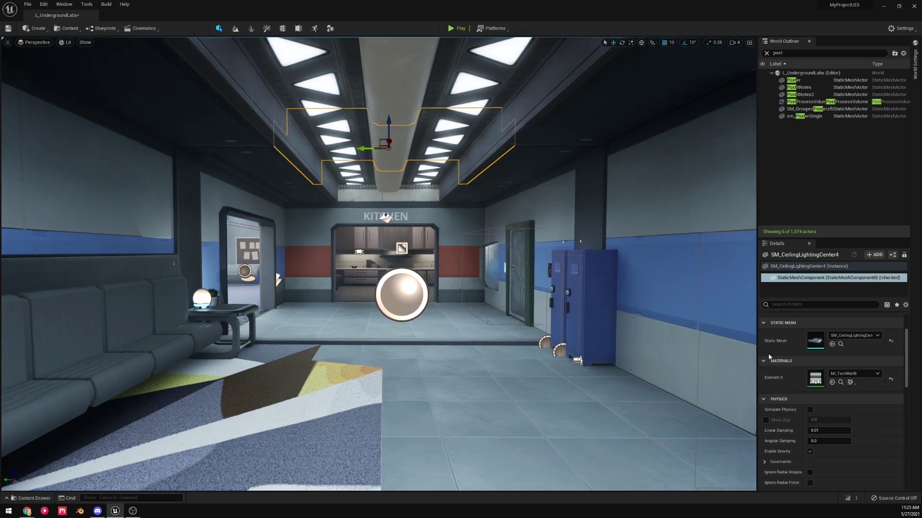
{"action": "left_click", "coordinate": [821, 109]}
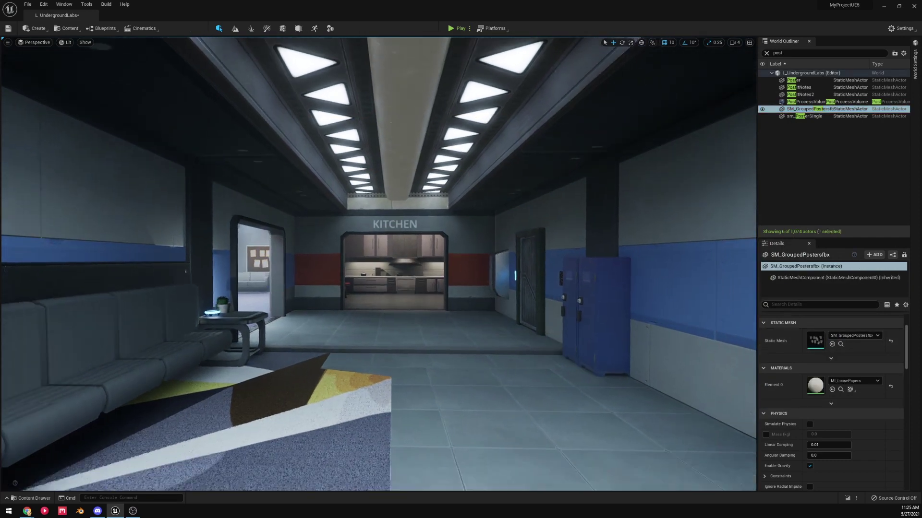
{"action": "right_click_drag", "start_coordinate": [378, 264], "coordinate": [390, 261]}
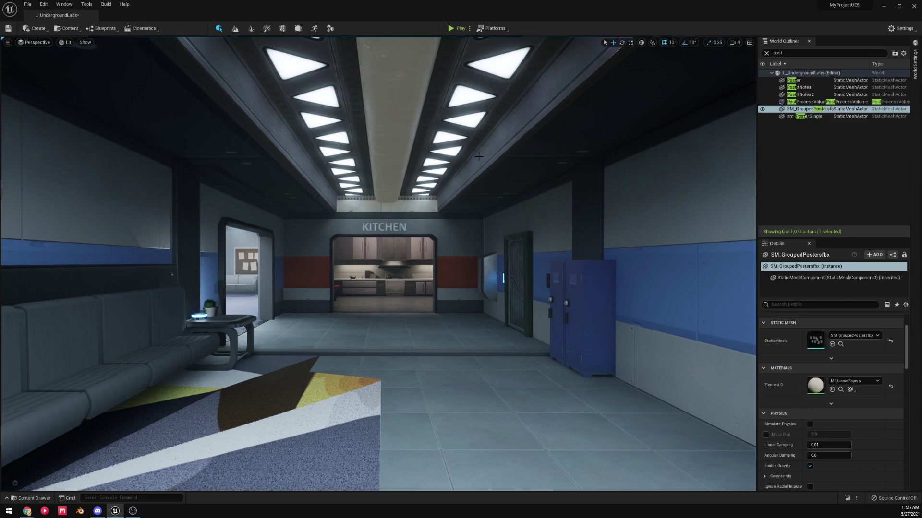
{"action": "scroll", "coordinate": [842, 384], "scroll_direction": "down", "scroll_amount": 15}
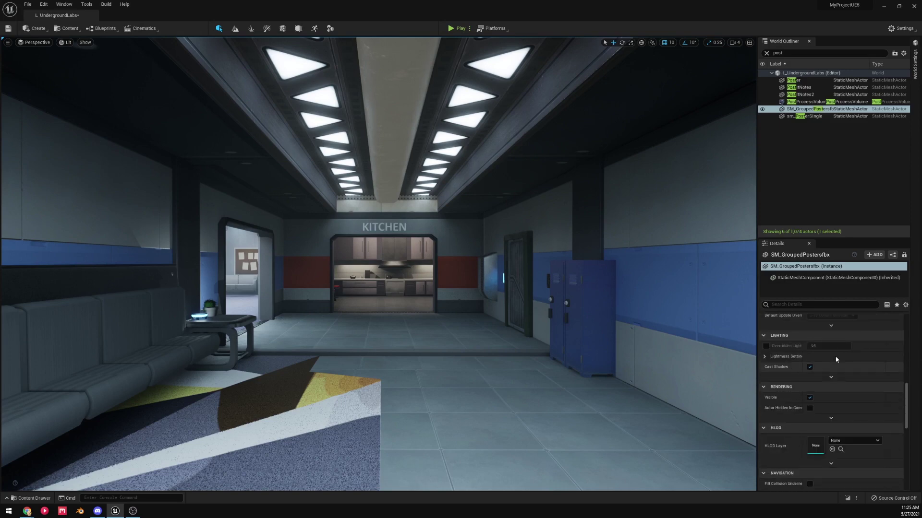
{"action": "scroll", "coordinate": [842, 381], "scroll_direction": "down", "scroll_amount": 3}
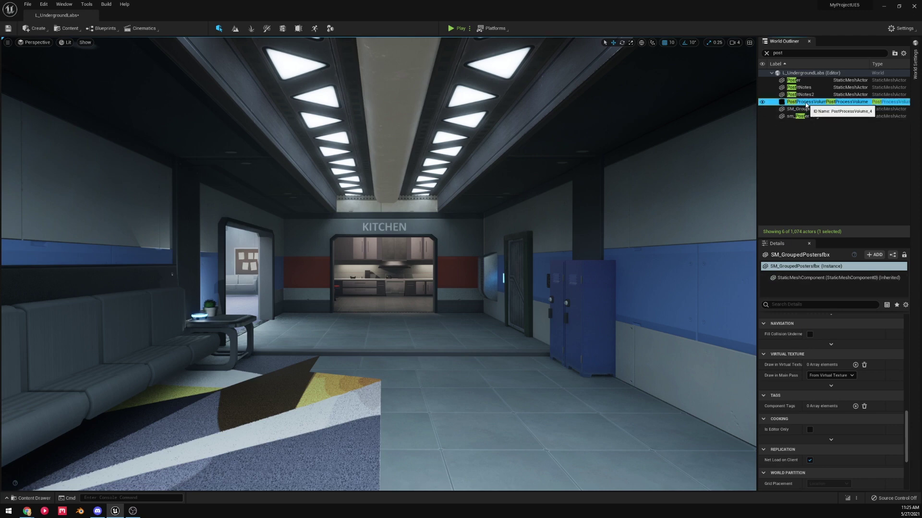
Switch the PostProcessVolume's global illumination method to None and back to Lumen while viewing the hallway to the kitchen
{"action": "scroll", "coordinate": [819, 401], "scroll_direction": "down", "scroll_amount": 1}
{"action": "scroll", "coordinate": [817, 398], "scroll_direction": "down", "scroll_amount": 7}
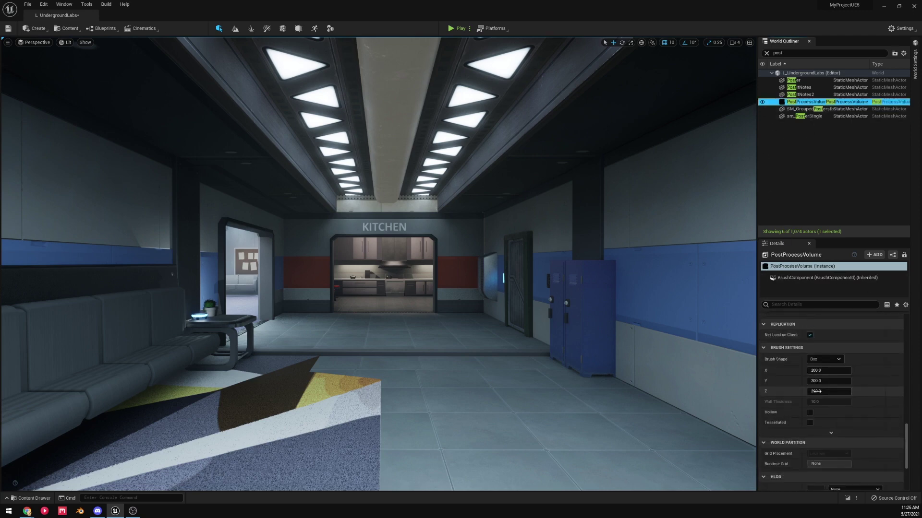
{"action": "scroll", "coordinate": [816, 391], "scroll_direction": "down", "scroll_amount": 2}
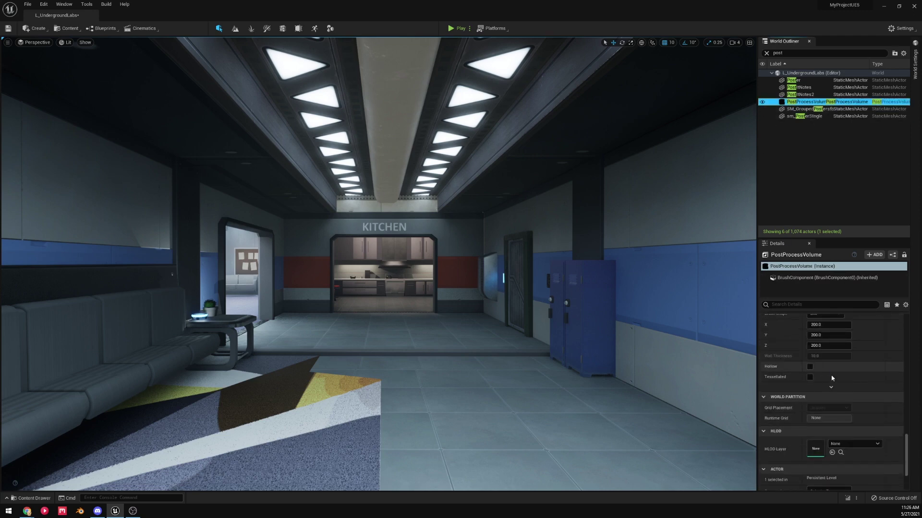
{"action": "scroll", "coordinate": [830, 379], "scroll_direction": "up", "scroll_amount": 10}
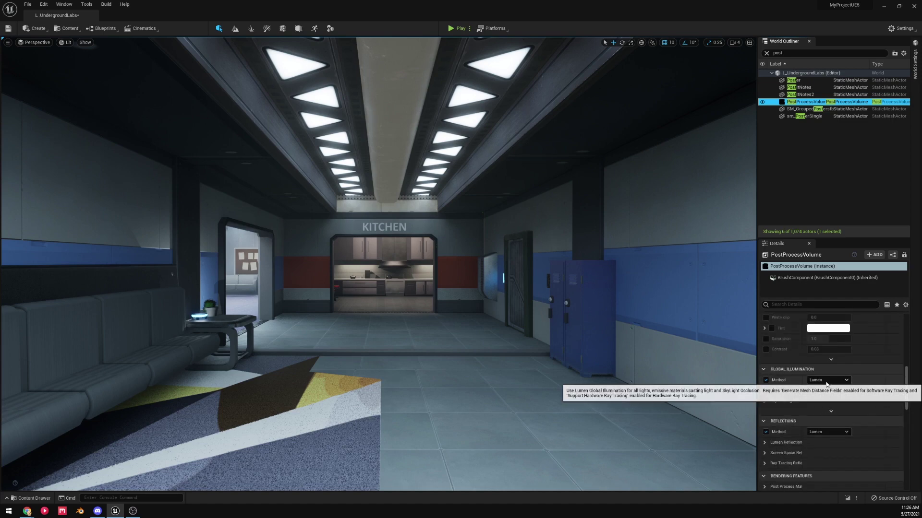
{"action": "left_click", "coordinate": [826, 381]}
{"action": "left_click", "coordinate": [815, 388]}
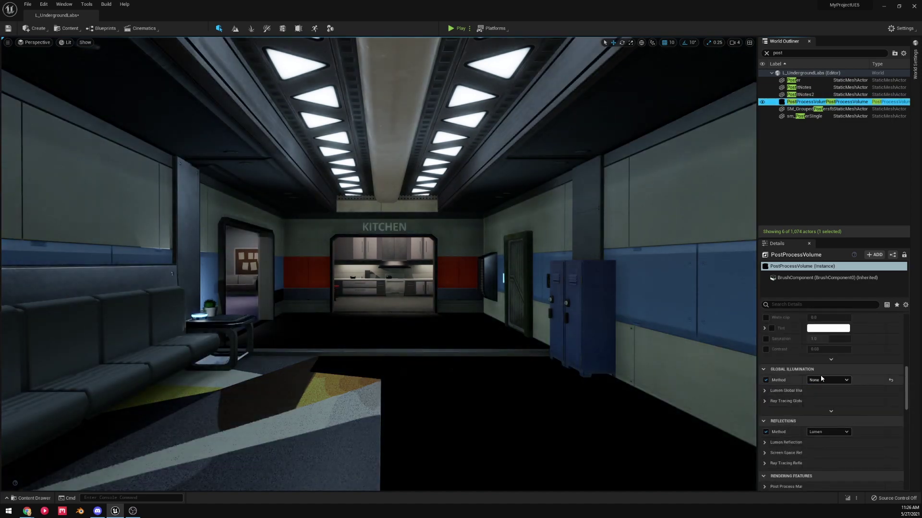
{"action": "left_click", "coordinate": [816, 394]}
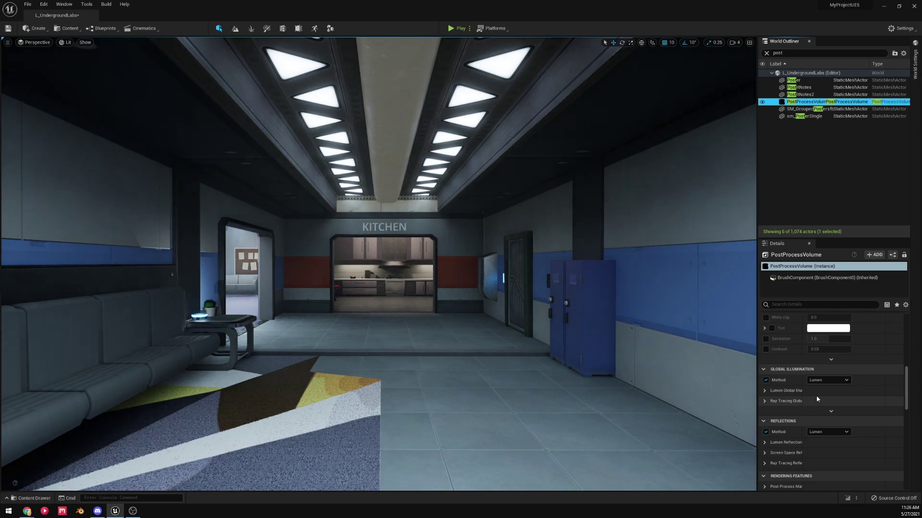